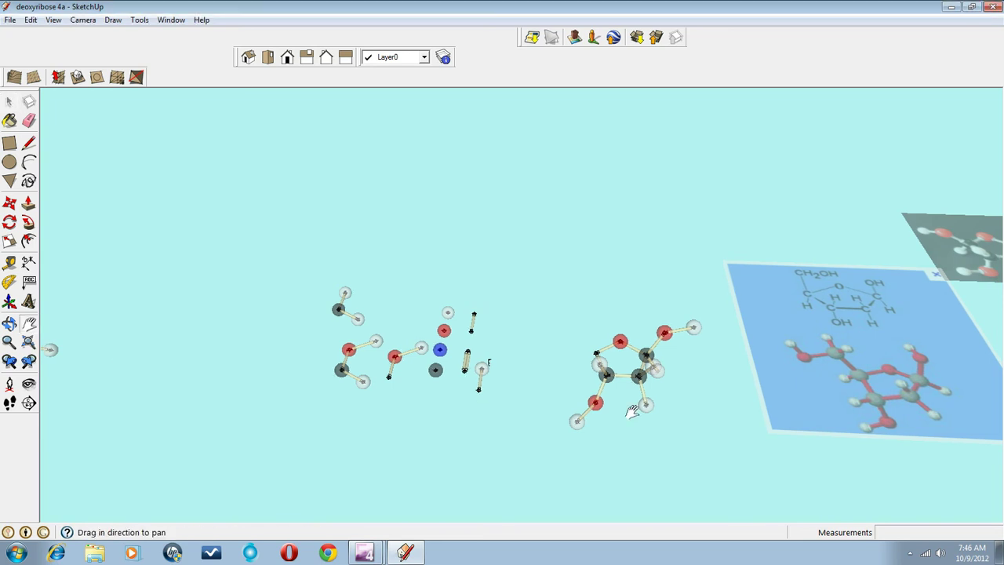
# Examine the unfinished ring molecule and compare it with the blue reference picture of the structure.
pyautogui.scroll(5, 499, 366)
pyautogui.scroll(3, 499, 367)
pyautogui.moveTo(526, 349); pyautogui.dragTo(529, 397, button='middle')
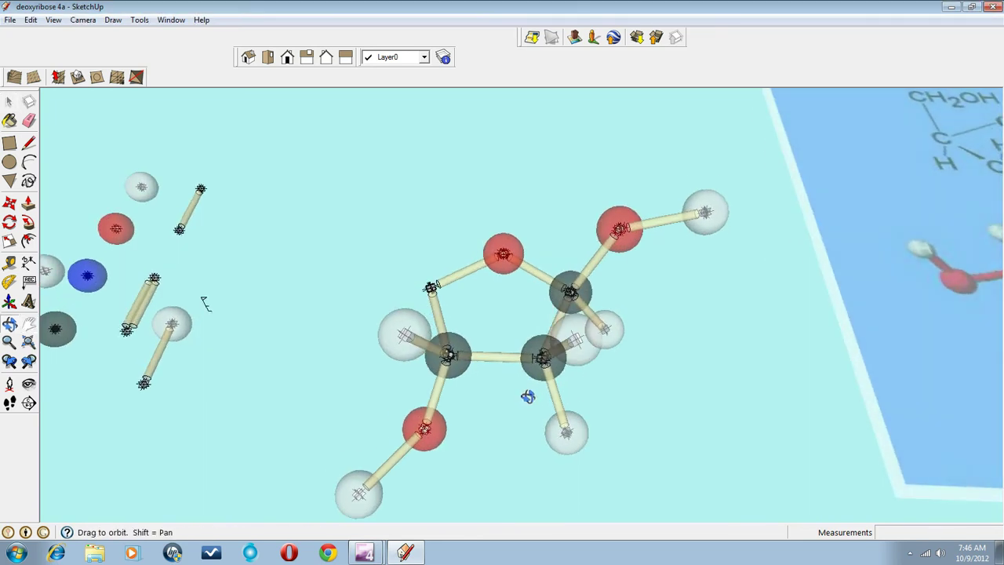
pyautogui.moveTo(516, 363); pyautogui.dragTo(558, 326)
pyautogui.moveTo(559, 368); pyautogui.dragTo(566, 400, button='middle')
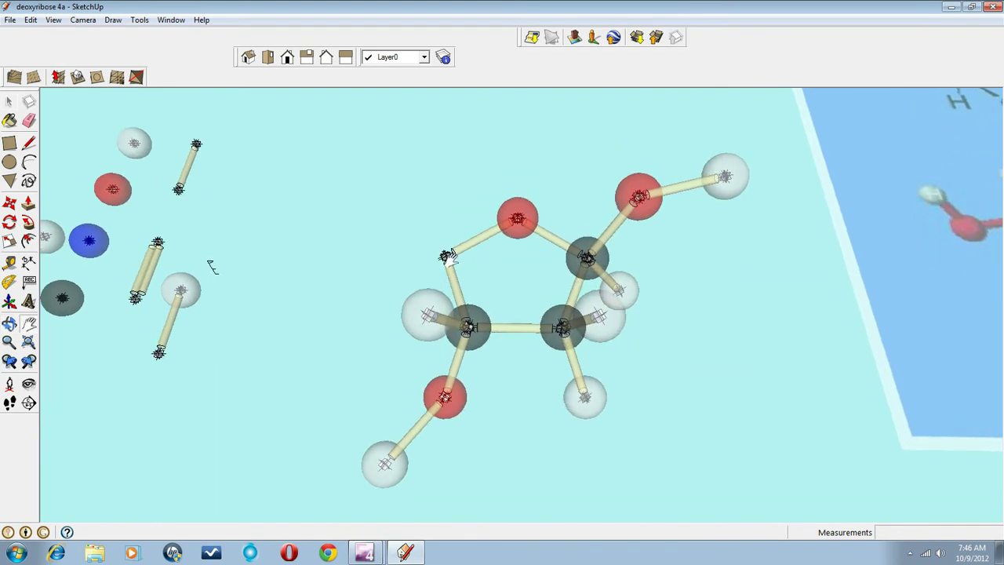
pyautogui.scroll(-3, 450, 259)
pyautogui.moveTo(693, 251); pyautogui.dragTo(490, 282)
pyautogui.moveTo(705, 301); pyautogui.dragTo(630, 308)
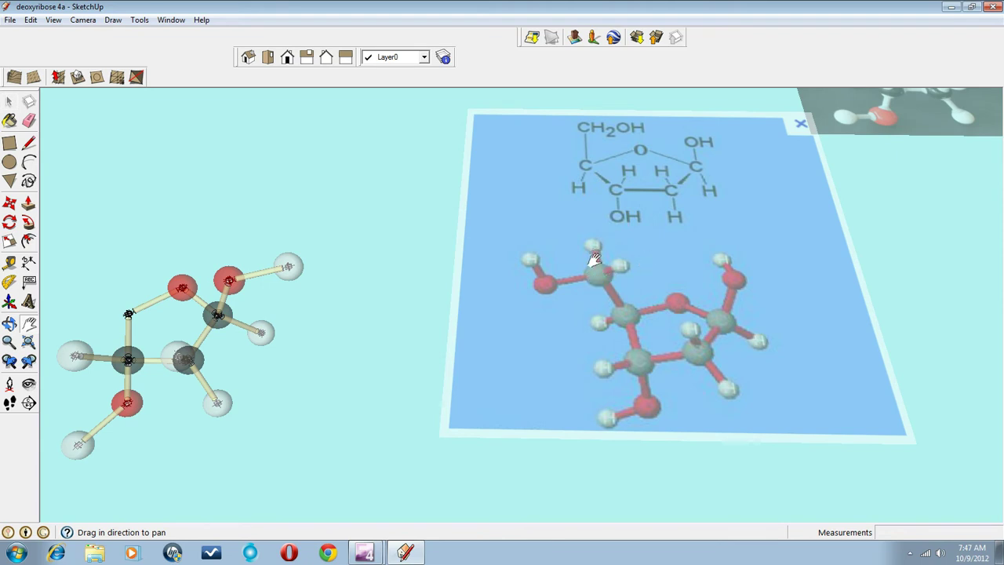
pyautogui.scroll(-4, 608, 272)
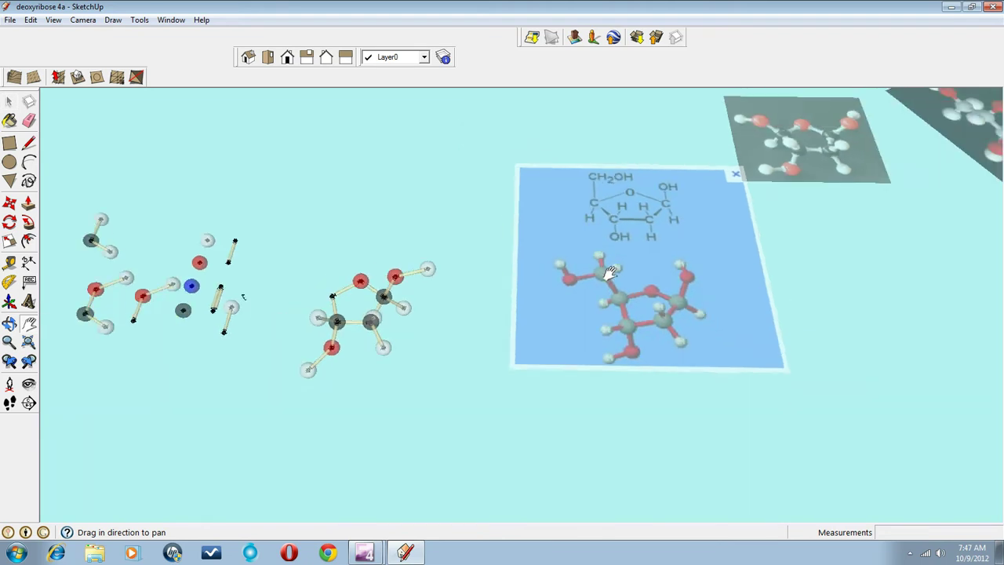
pyautogui.moveTo(416, 328); pyautogui.dragTo(600, 339)
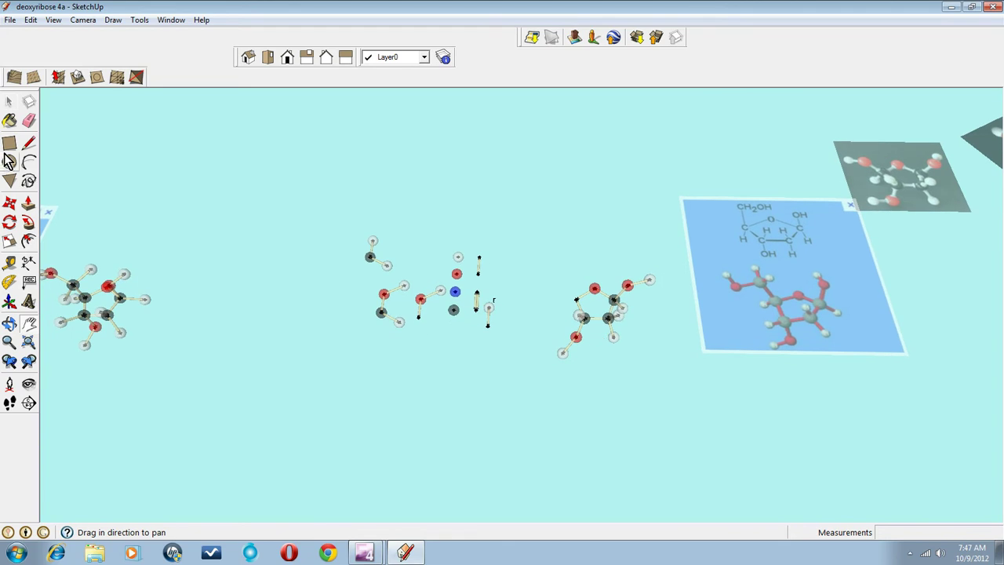
# Copy the carbon group with two hydrogens and the carbon group with a hydroxyl, and paste both below the unfinished ring.
pyautogui.click(9, 101)
pyautogui.click(383, 310)
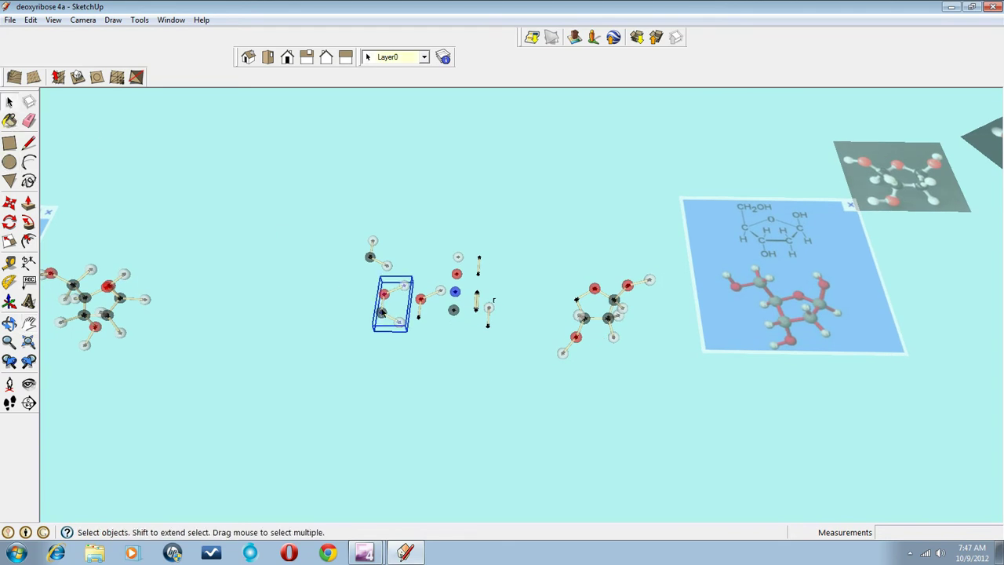
pyautogui.keyDown('shift'); pyautogui.click(371, 256); pyautogui.keyUp('shift')
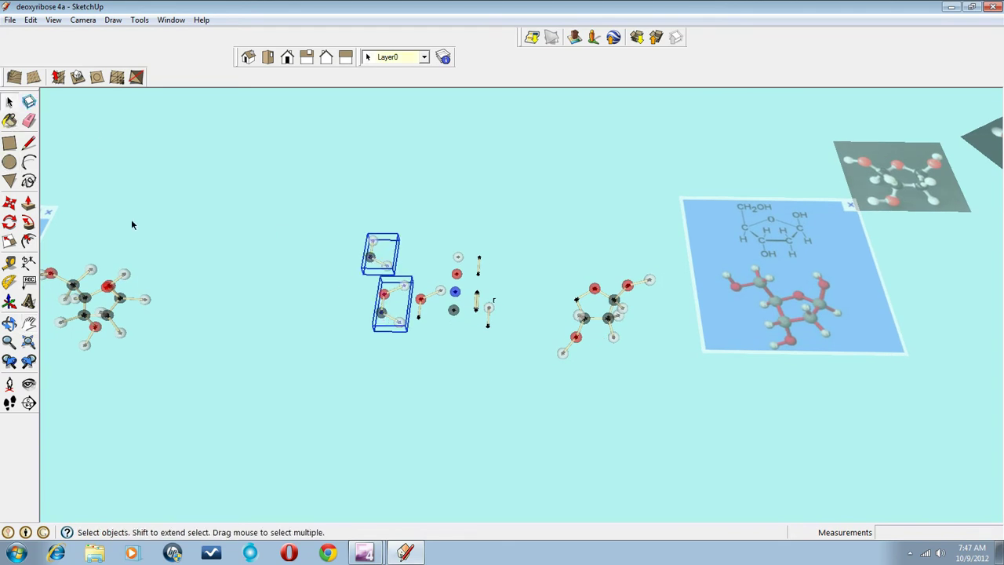
pyautogui.click(30, 19)
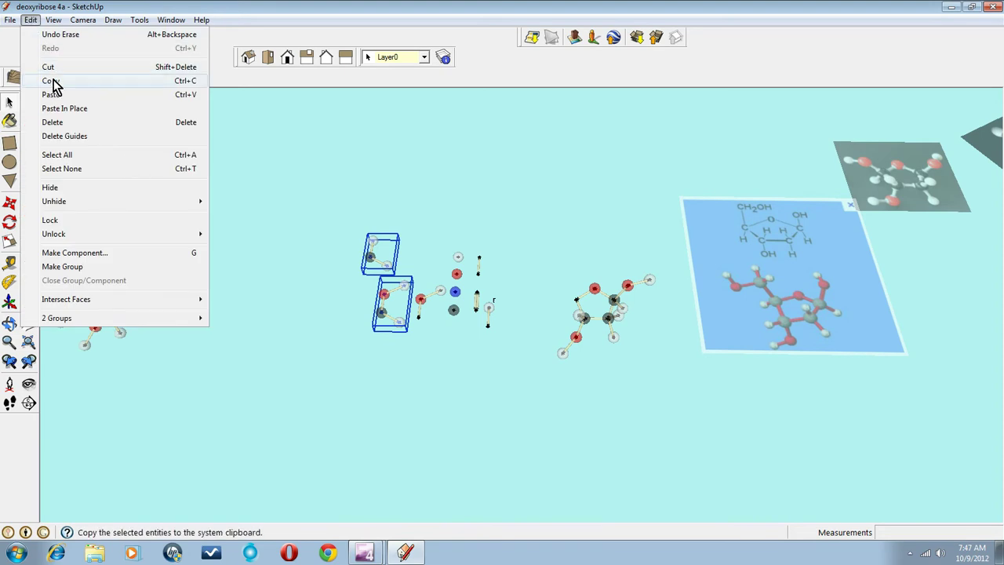
pyautogui.click(30, 20)
pyautogui.click(31, 19)
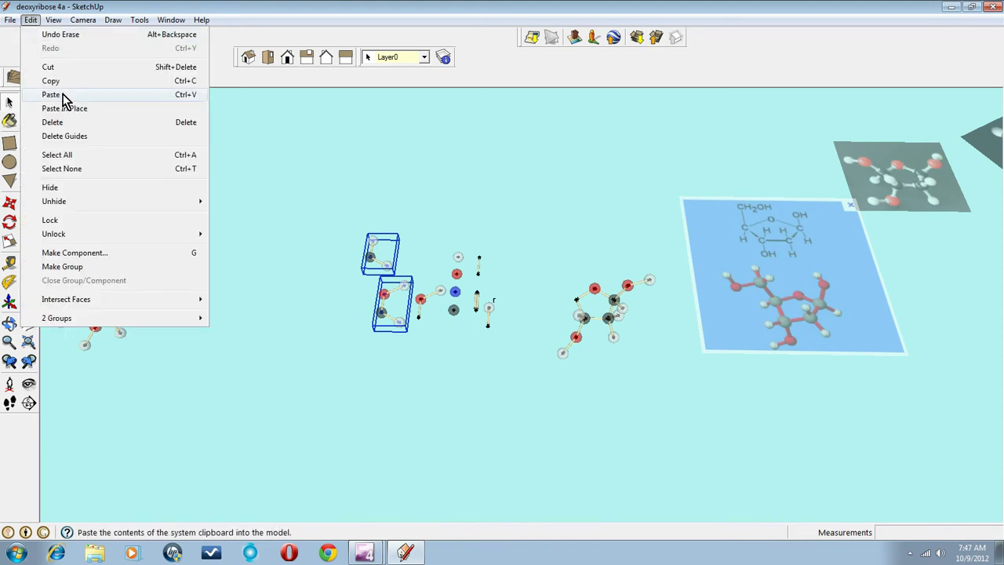
pyautogui.click(62, 94)
pyautogui.click(581, 355)
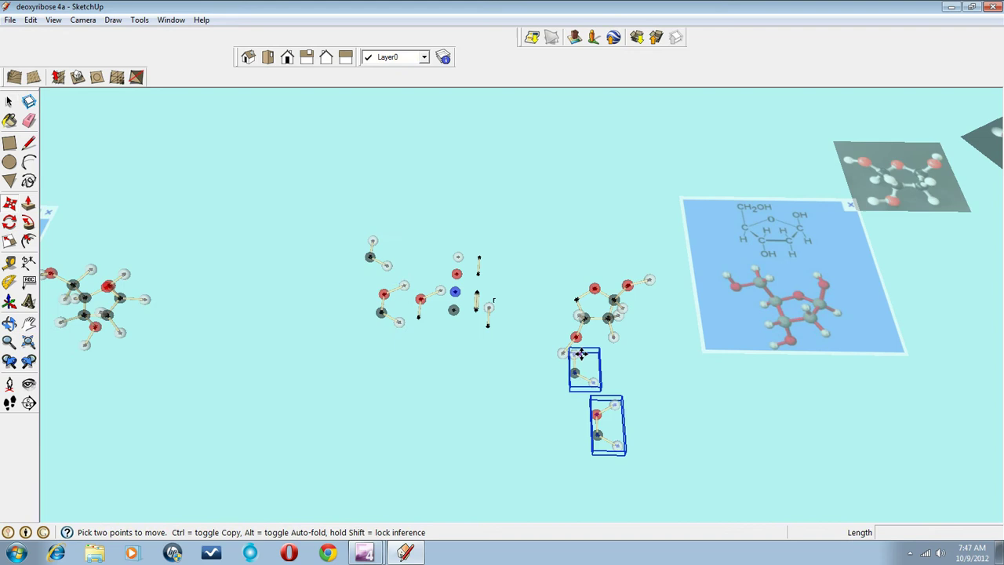
# Explode the pasted carbon-hydroxyl group into its separate parts.
pyautogui.moveTo(610, 414); pyautogui.dragTo(594, 409, button='middle')
pyautogui.scroll(5, 592, 420)
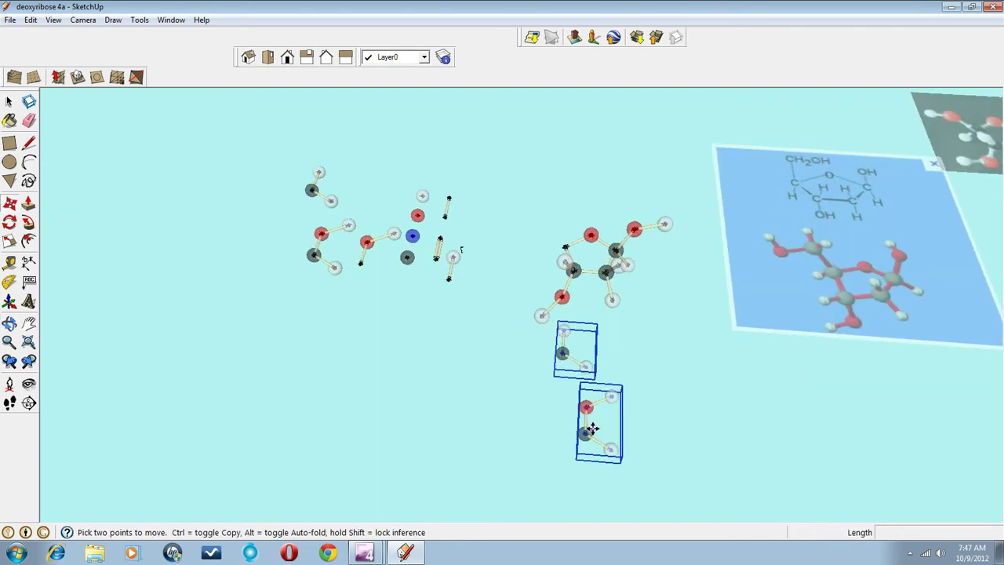
pyautogui.click(8, 103)
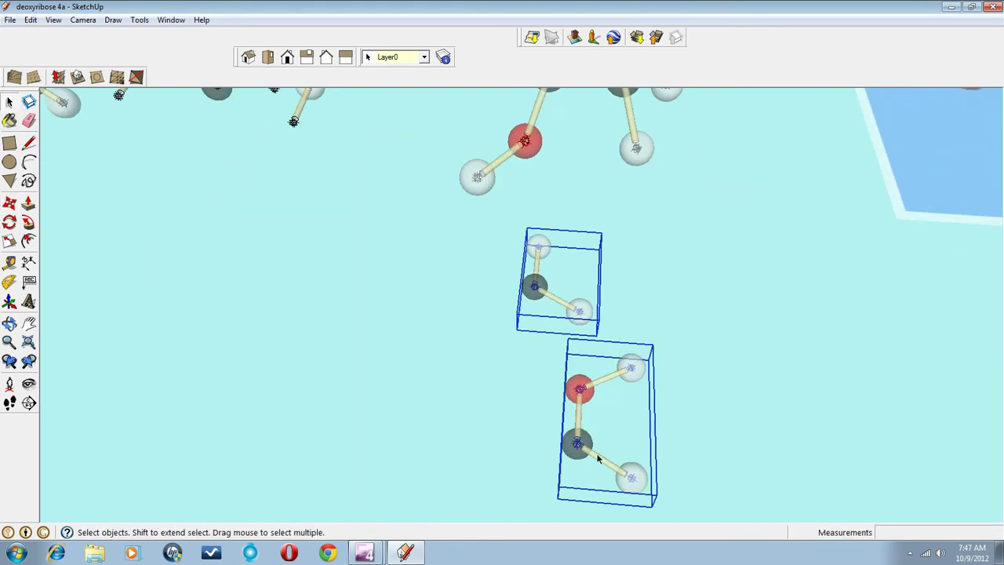
pyautogui.click(587, 443)
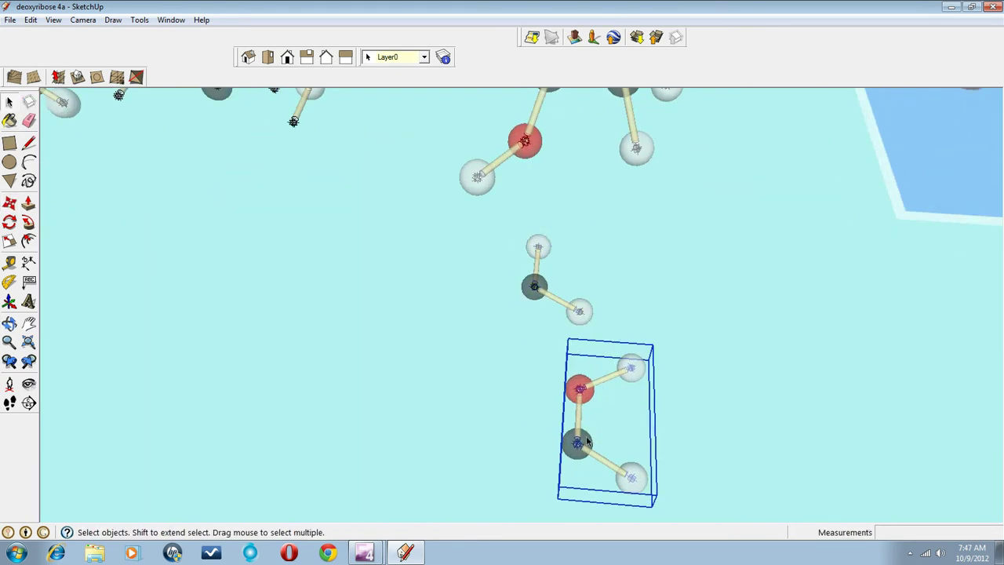
pyautogui.click(31, 20)
pyautogui.moveTo(99, 328)
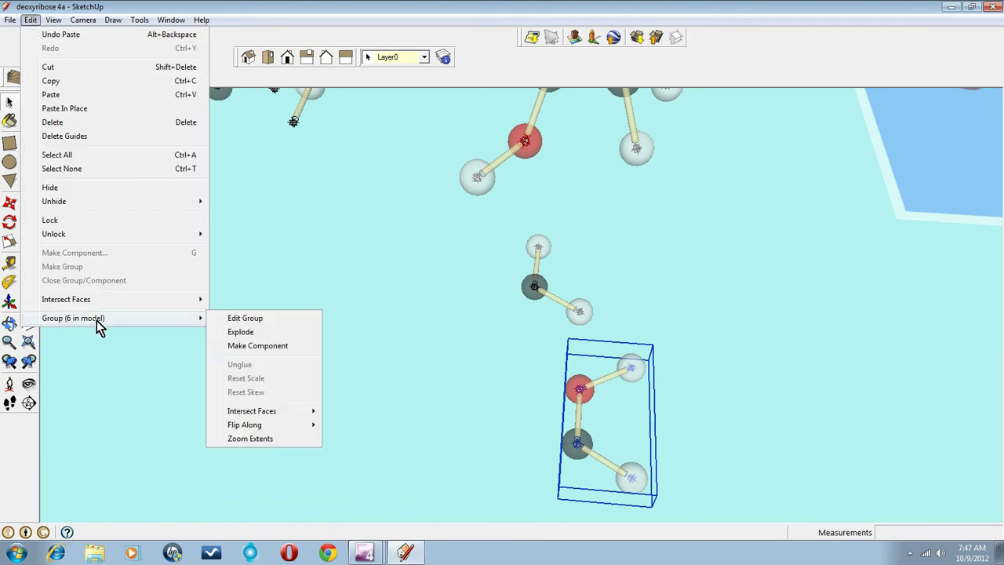
pyautogui.click(256, 333)
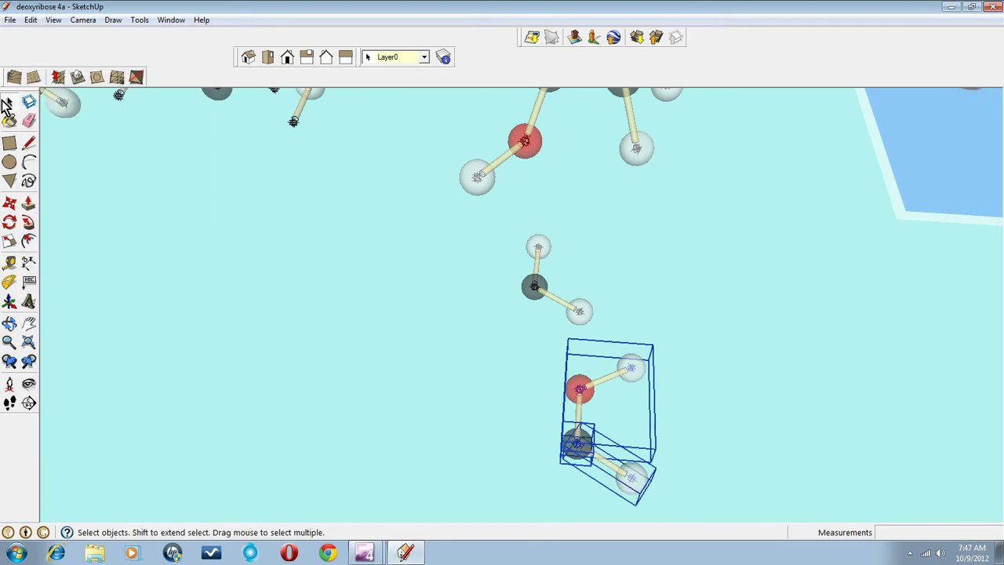
# Move the separated hydroxyl part about 6 m away from its carbon atom.
pyautogui.click(332, 291)
pyautogui.click(583, 388)
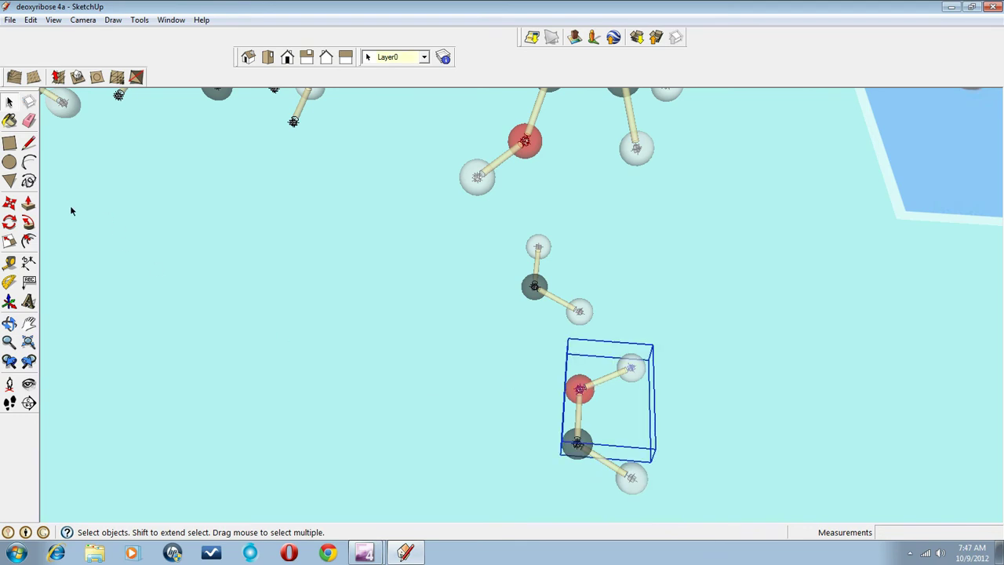
pyautogui.click(9, 202)
pyautogui.click(581, 390)
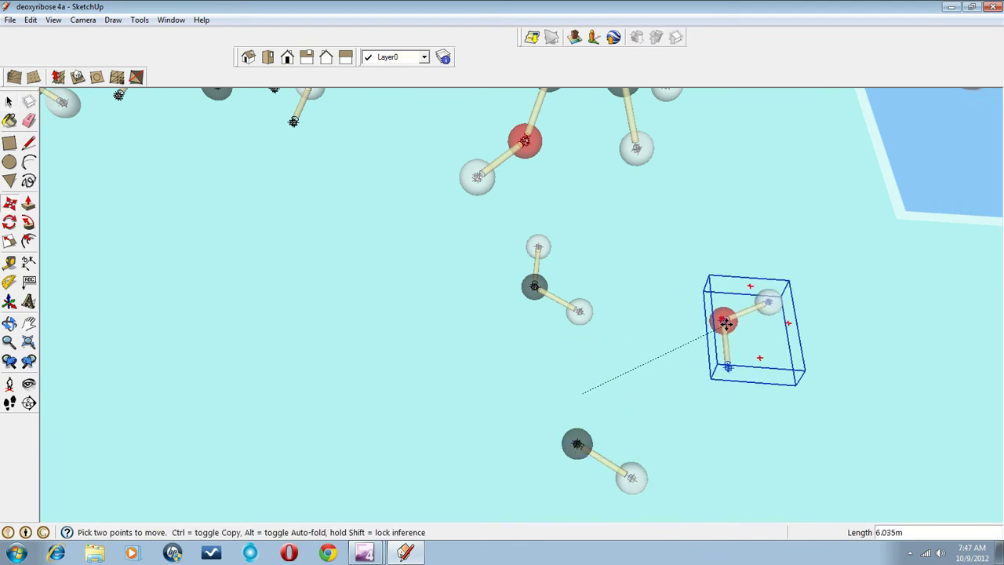
# Copy the spare single bond beside the loose atoms and paste it next to the detached carbon atom.
pyautogui.moveTo(458, 381); pyautogui.dragTo(477, 426, button='middle')
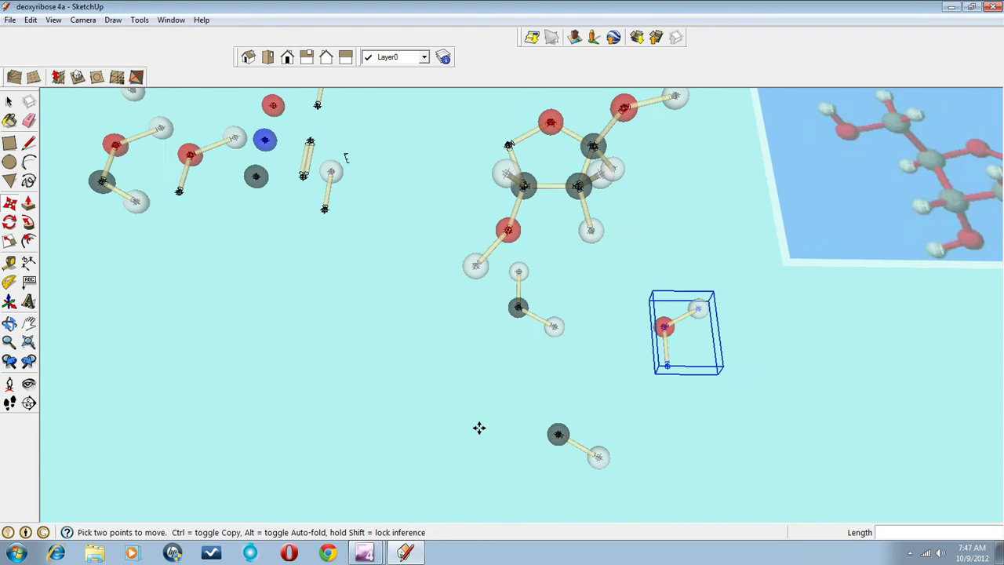
pyautogui.scroll(-1, 479, 424)
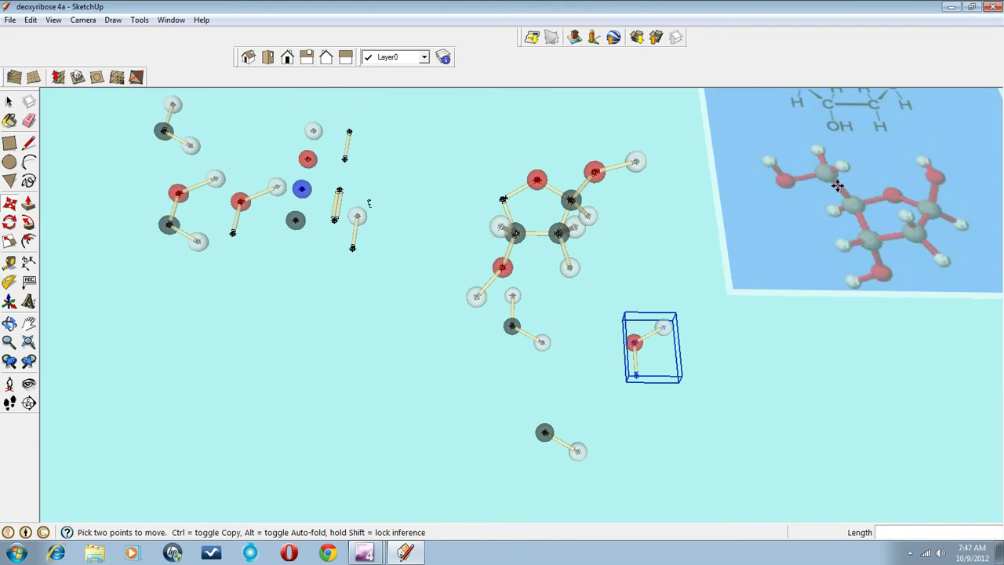
pyautogui.click(9, 102)
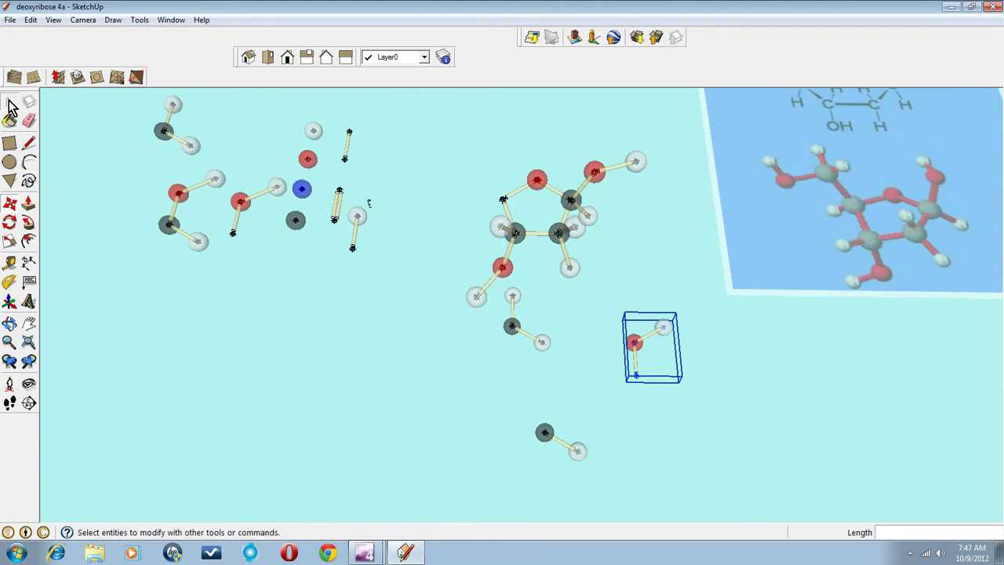
pyautogui.click(348, 148)
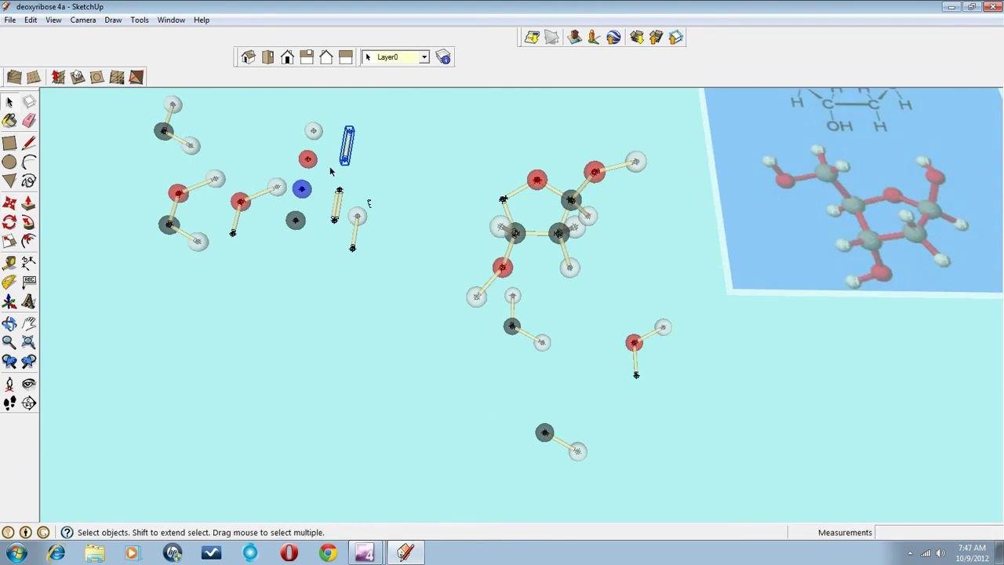
pyautogui.click(30, 19)
pyautogui.click(49, 84)
pyautogui.click(30, 19)
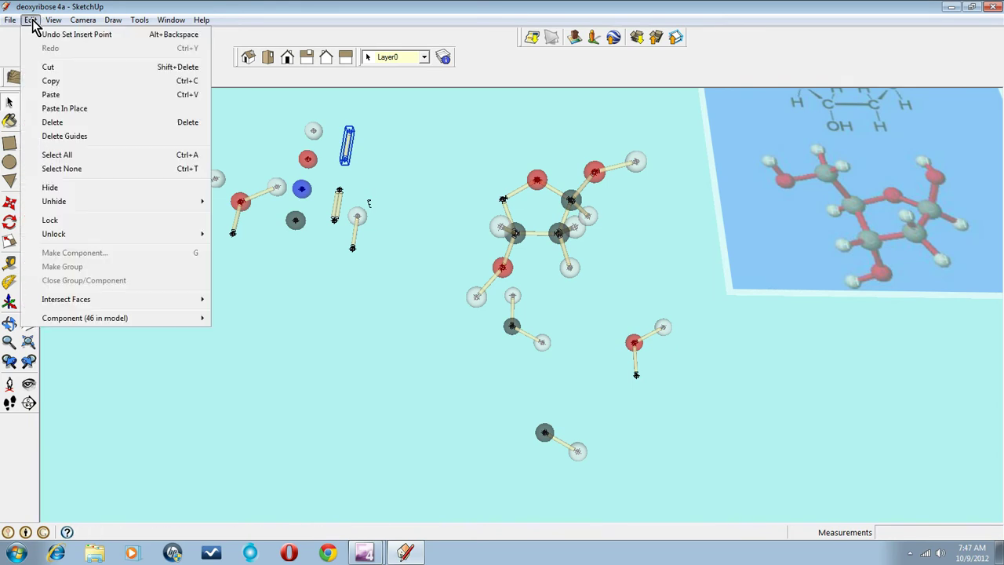
pyautogui.click(49, 95)
pyautogui.click(532, 380)
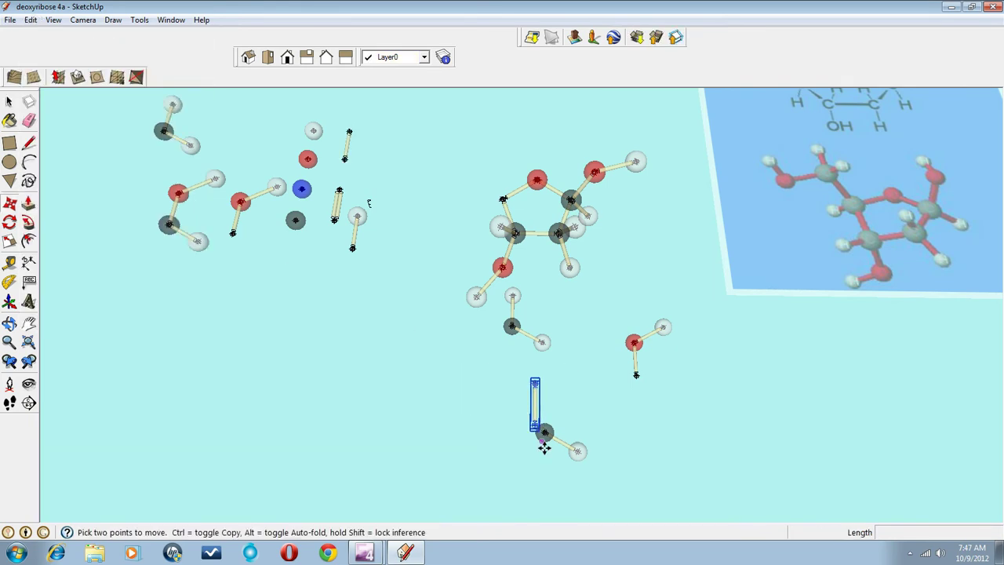
# Move the pasted bond by its lower end marker to the centre of the detached carbon atom.
pyautogui.scroll(5, 542, 436)
pyautogui.moveTo(542, 435); pyautogui.dragTo(487, 442, button='middle')
pyautogui.press('m')
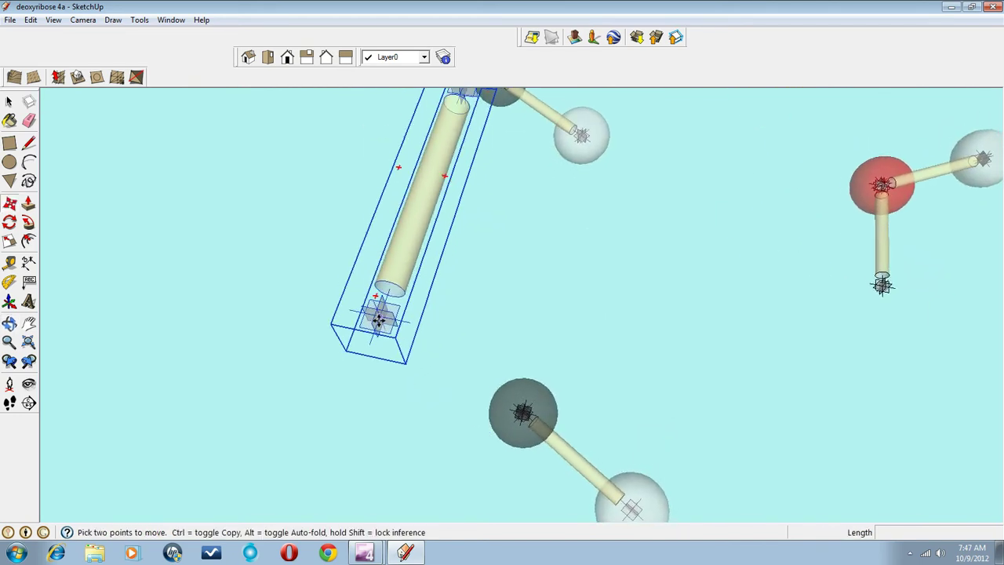
pyautogui.click(378, 318)
pyautogui.click(520, 411)
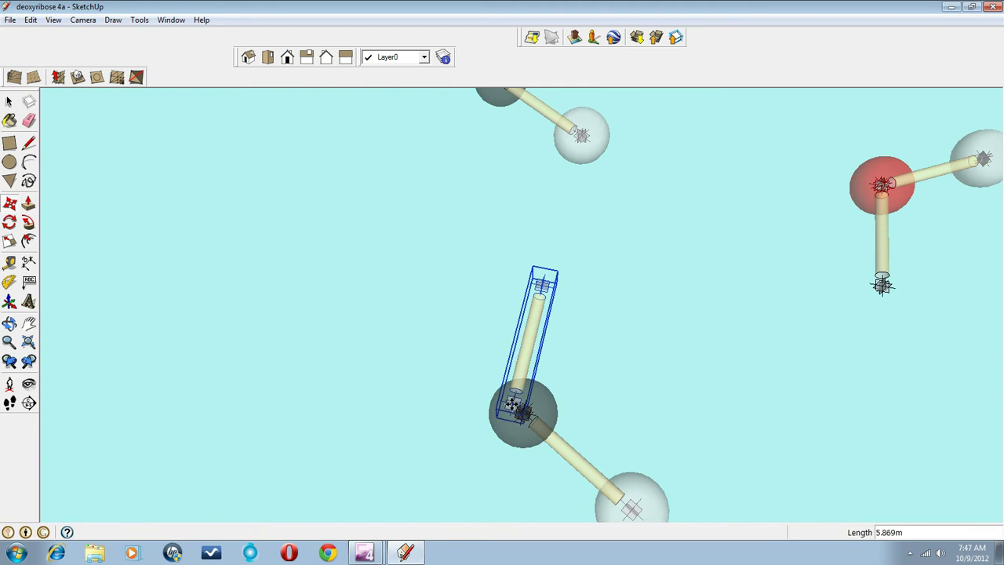
# Shift the bond another 0.2 m so its end marker coincides exactly with the carbon's centre marker.
pyautogui.moveTo(519, 410); pyautogui.dragTo(430, 296, button='middle')
pyautogui.scroll(10, 522, 408)
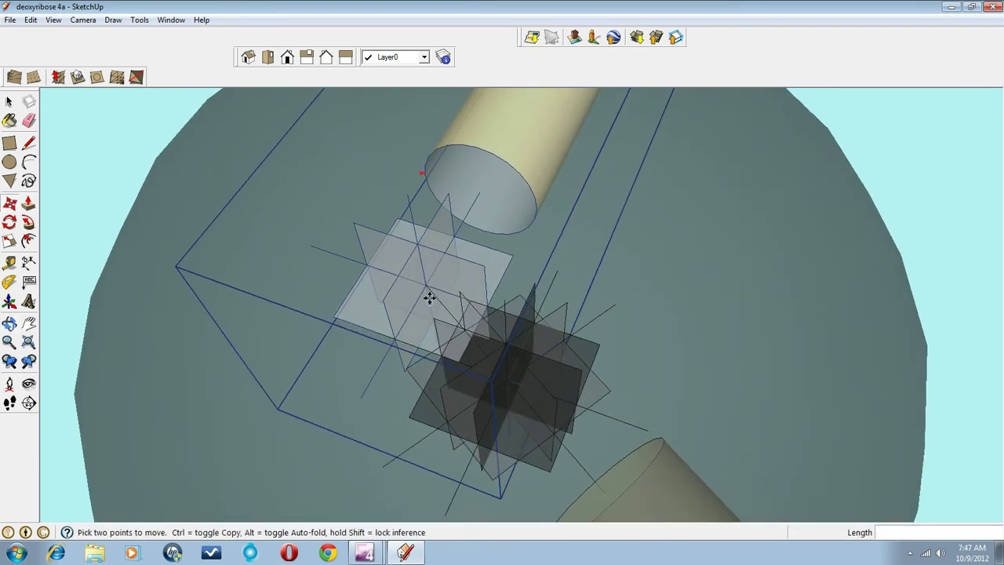
pyautogui.click(429, 286)
pyautogui.click(510, 377)
pyautogui.middleClick(510, 381)
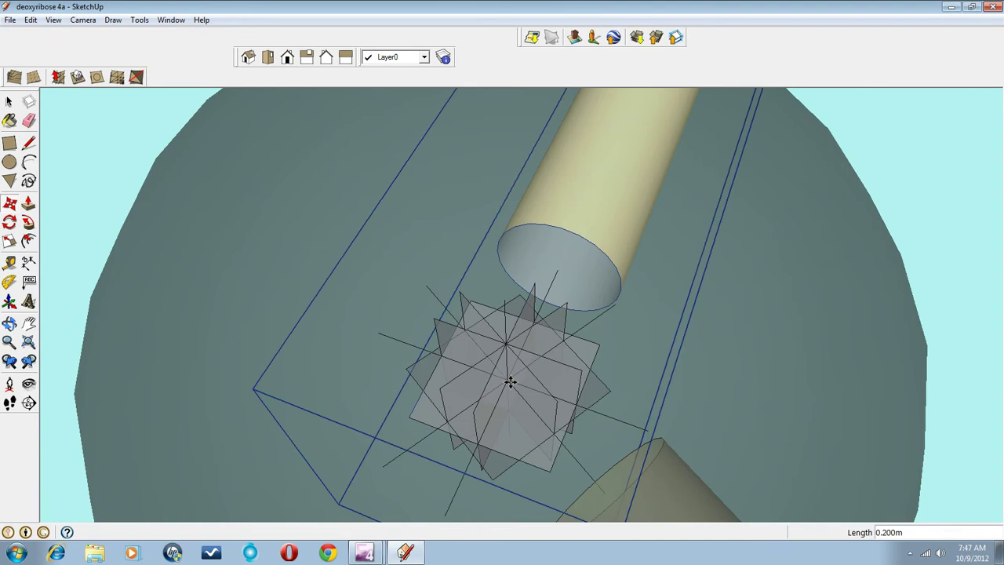
# Move the hydroxyl group by its free bond end to the upper end of the bond on the carbon.
pyautogui.scroll(-1, 511, 377)
pyautogui.scroll(-10, 516, 359)
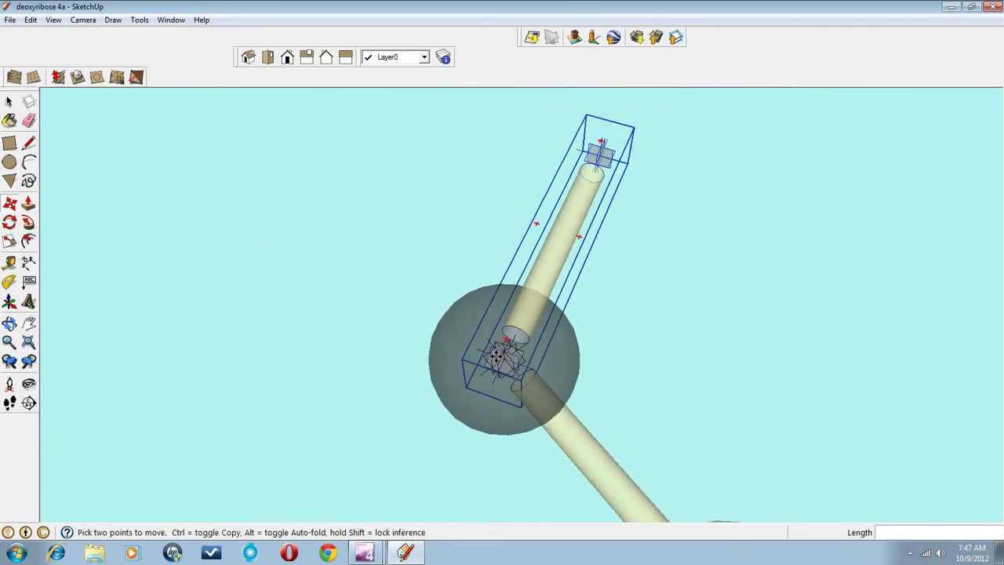
pyautogui.scroll(-5, 437, 379)
pyautogui.moveTo(406, 401); pyautogui.dragTo(479, 463, button='middle')
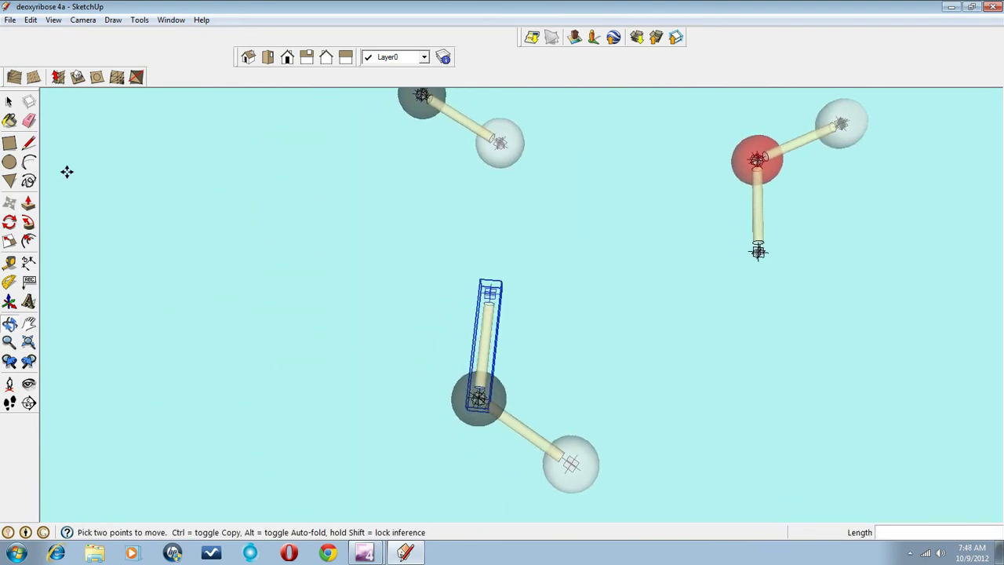
pyautogui.click(10, 102)
pyautogui.click(751, 161)
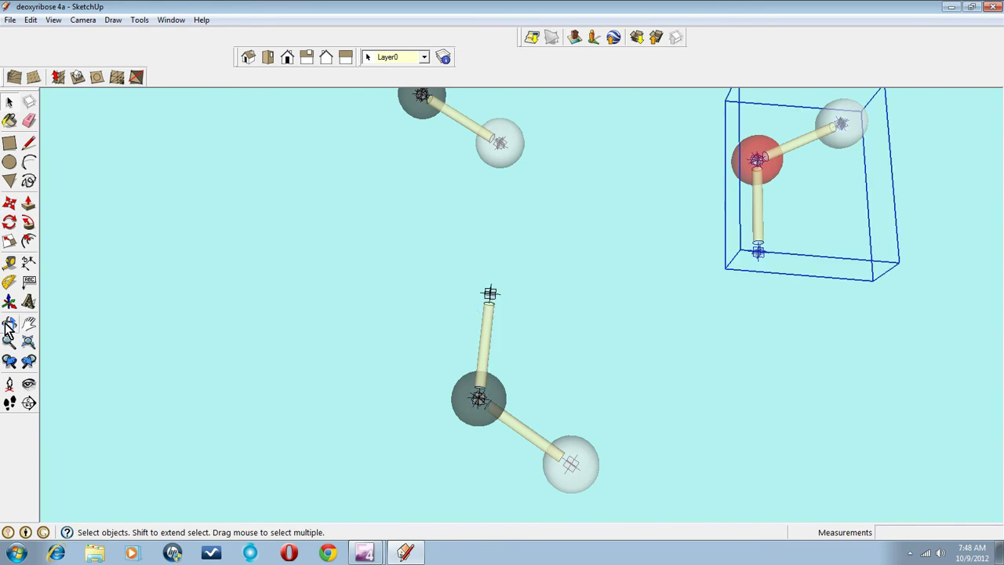
pyautogui.click(8, 206)
pyautogui.click(761, 258)
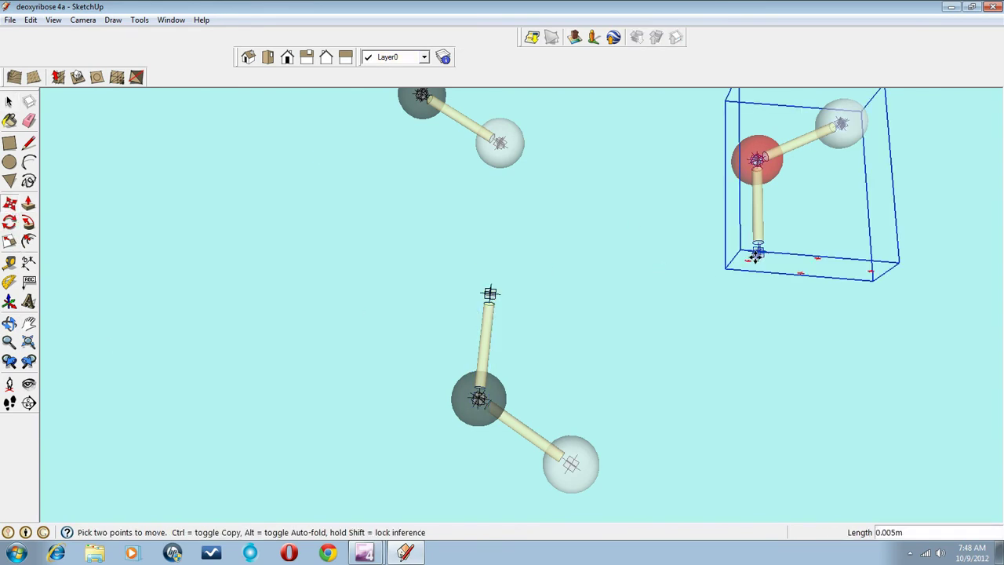
pyautogui.click(491, 292)
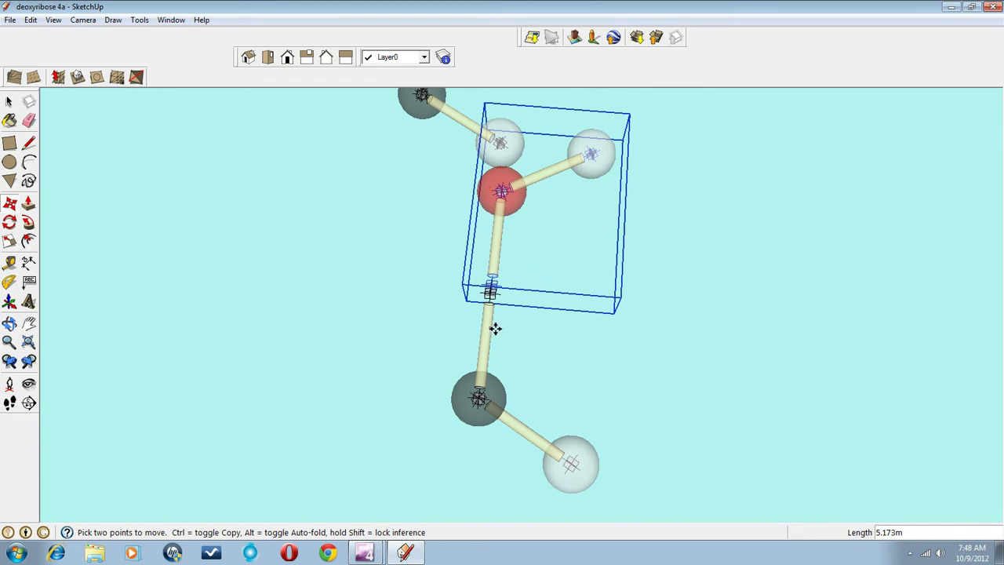
# Rotate the hydroxyl group by -60 degrees in its own plane, angling its free bond away from the carbon's bond.
pyautogui.moveTo(528, 310); pyautogui.dragTo(540, 366, button='middle')
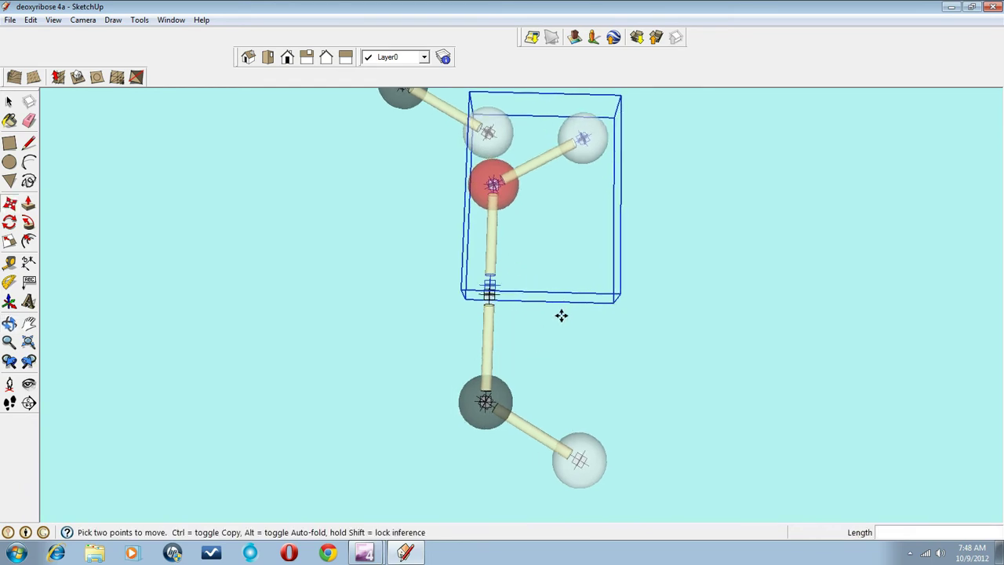
pyautogui.press('q')
pyautogui.click(543, 189)
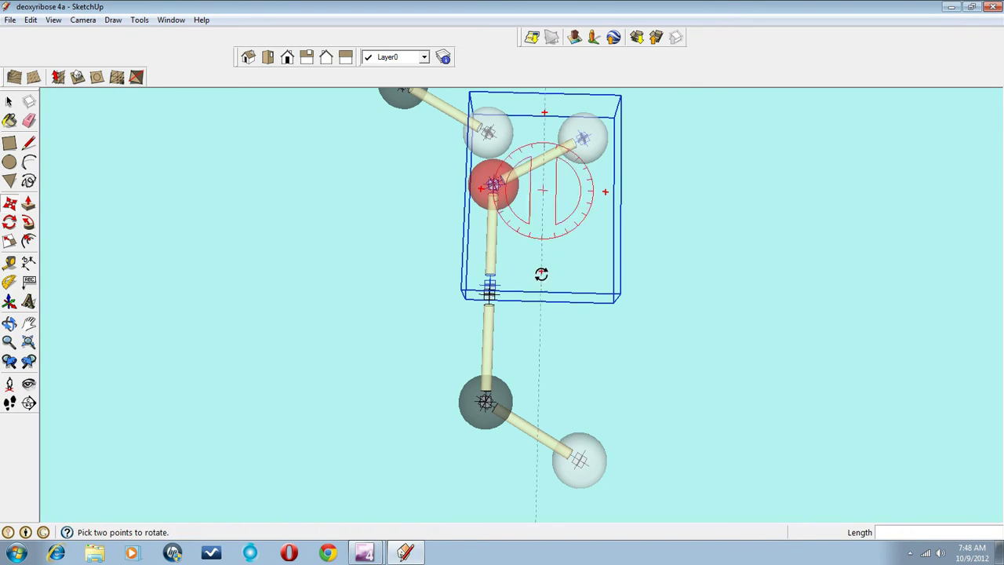
pyautogui.click(541, 272)
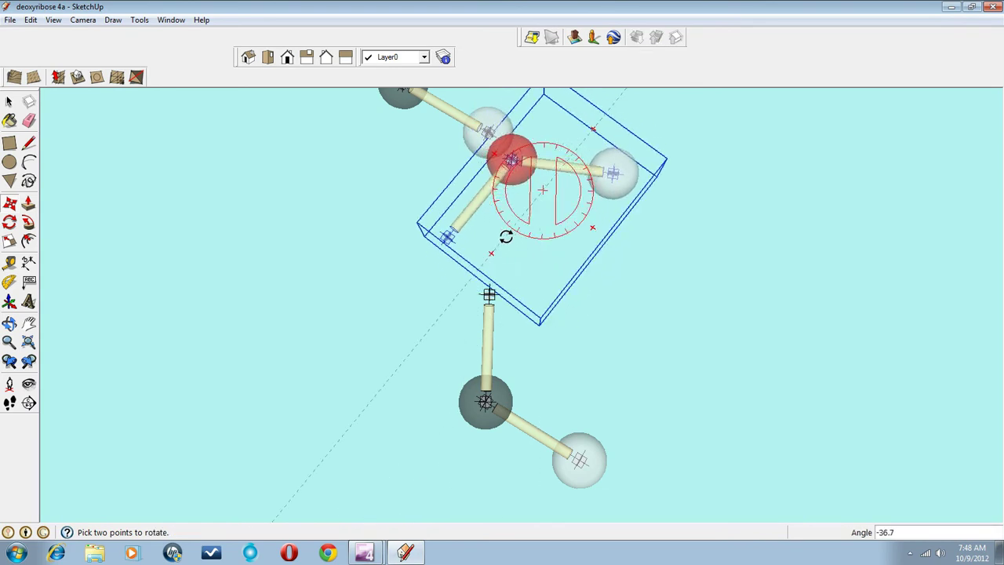
pyautogui.click(497, 219)
# Move the hydroxyl group by its free bond end onto the carbon bond's end marker, finishing with a 0.141 m shift to align the markers.
pyautogui.press('m')
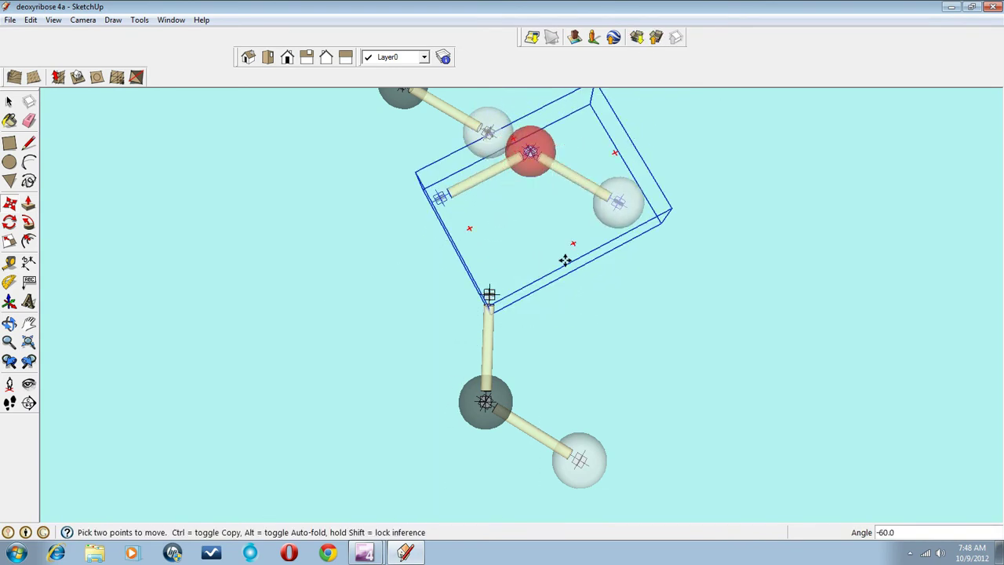
pyautogui.click(439, 197)
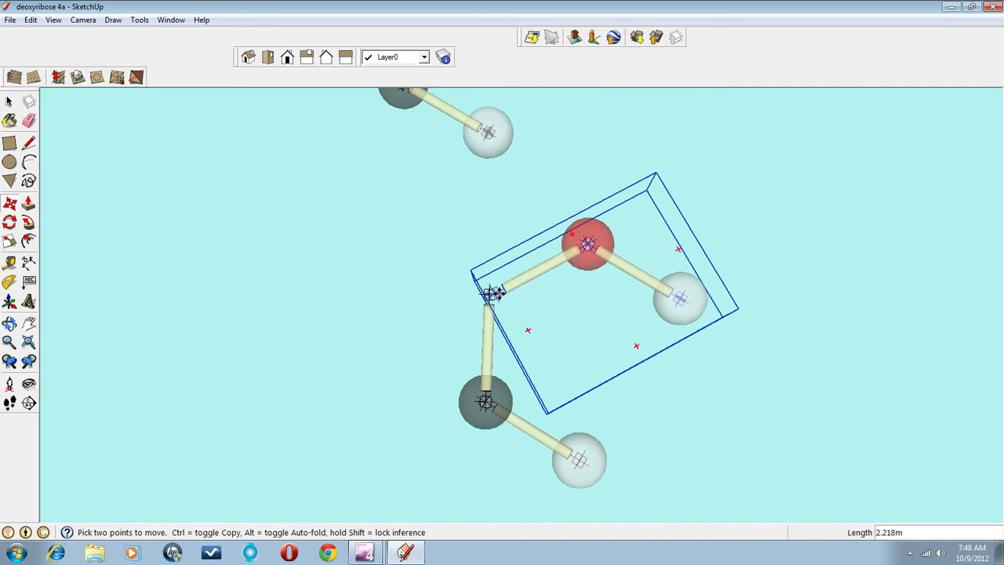
pyautogui.scroll(6, 488, 292)
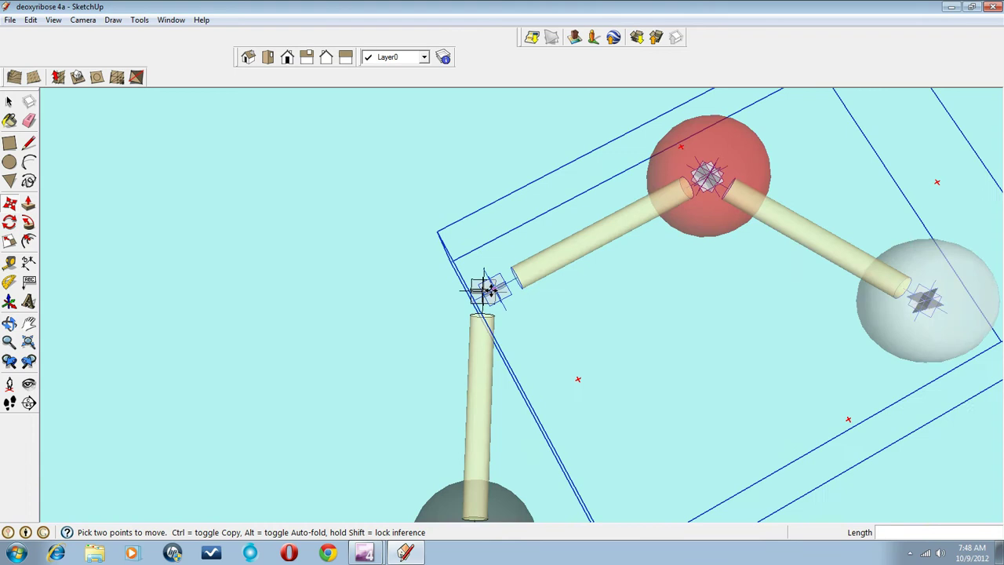
pyautogui.scroll(5, 488, 292)
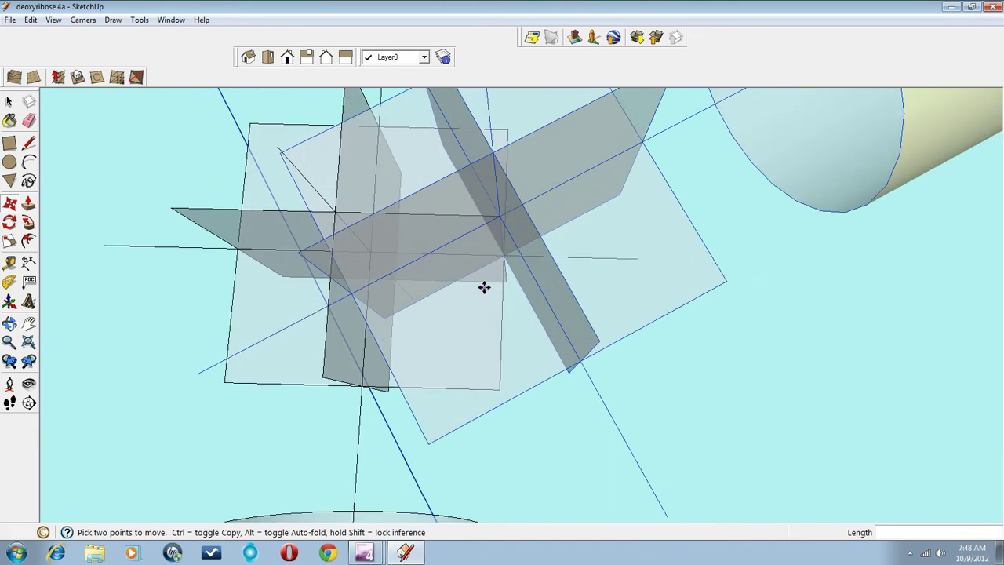
pyautogui.moveTo(495, 300); pyautogui.dragTo(511, 262, button='middle')
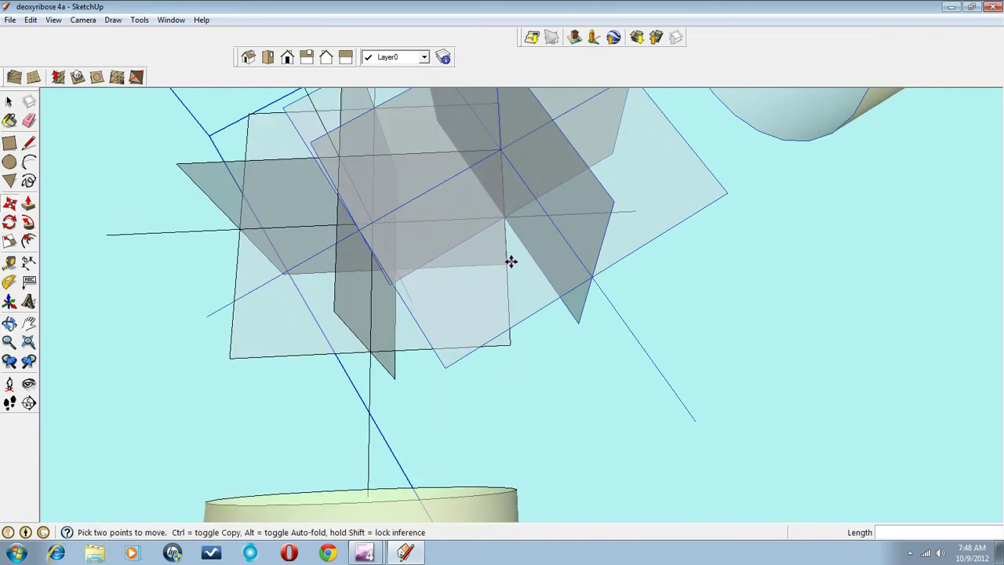
pyautogui.click(503, 152)
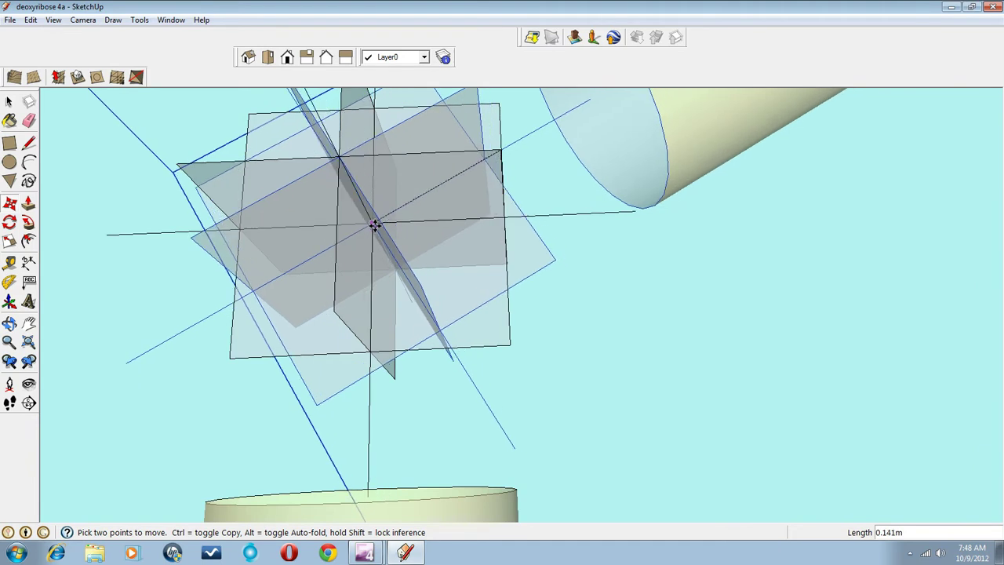
pyautogui.scroll(-10, 457, 224)
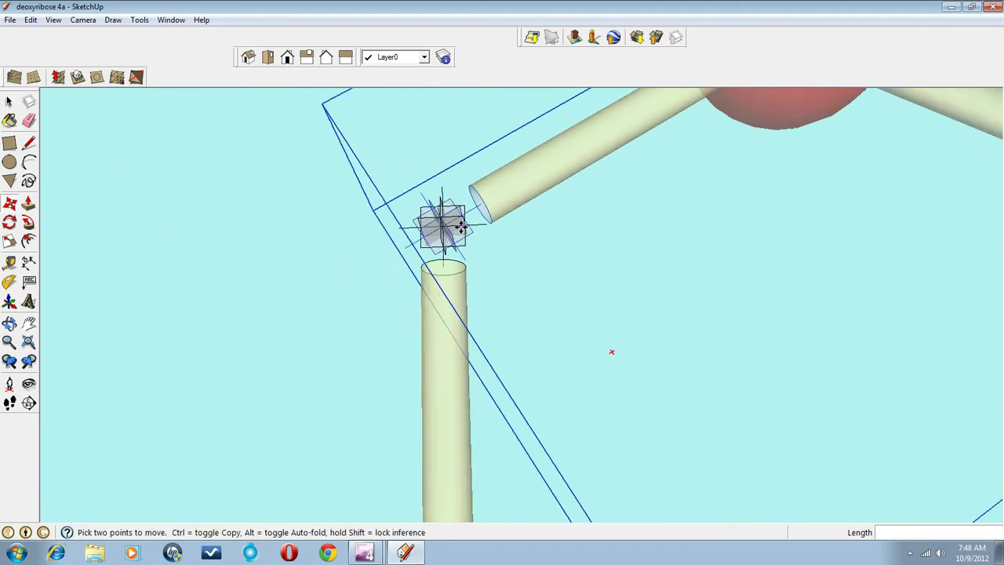
pyautogui.scroll(-3, 458, 225)
pyautogui.click(457, 224)
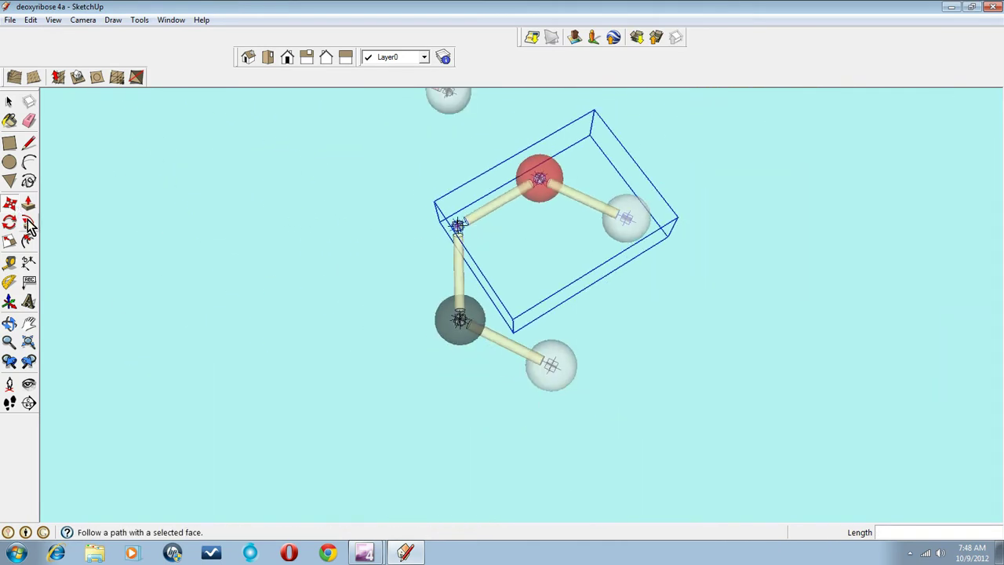
# Move the separate carbon with two hydrogens about 4.376 m to sit beside the hydroxyl and carbon assembly.
pyautogui.click(30, 324)
pyautogui.moveTo(207, 303); pyautogui.dragTo(306, 233)
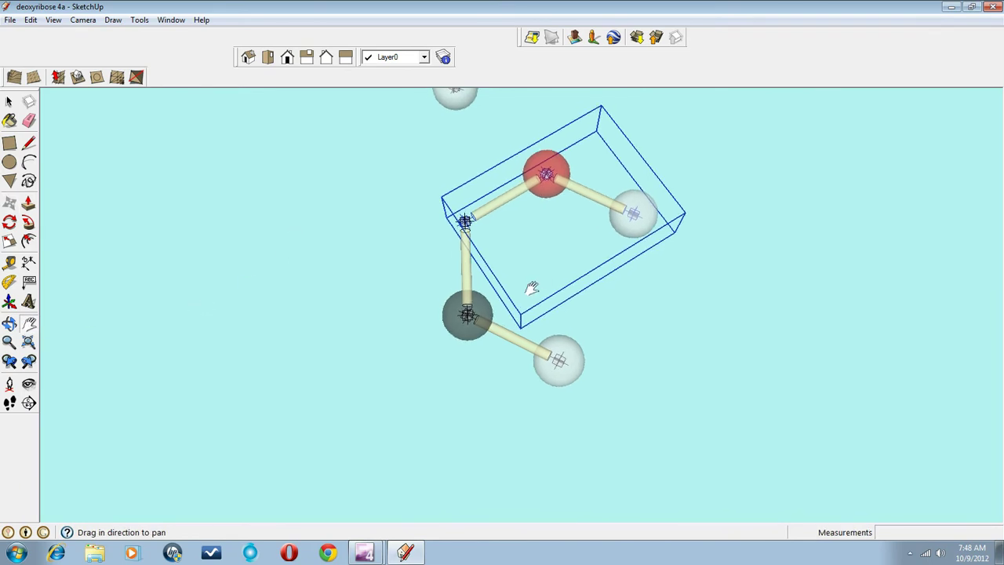
pyautogui.moveTo(472, 309); pyautogui.dragTo(468, 285)
pyautogui.moveTo(469, 285); pyautogui.dragTo(469, 287, button='middle')
pyautogui.scroll(-5, 476, 300)
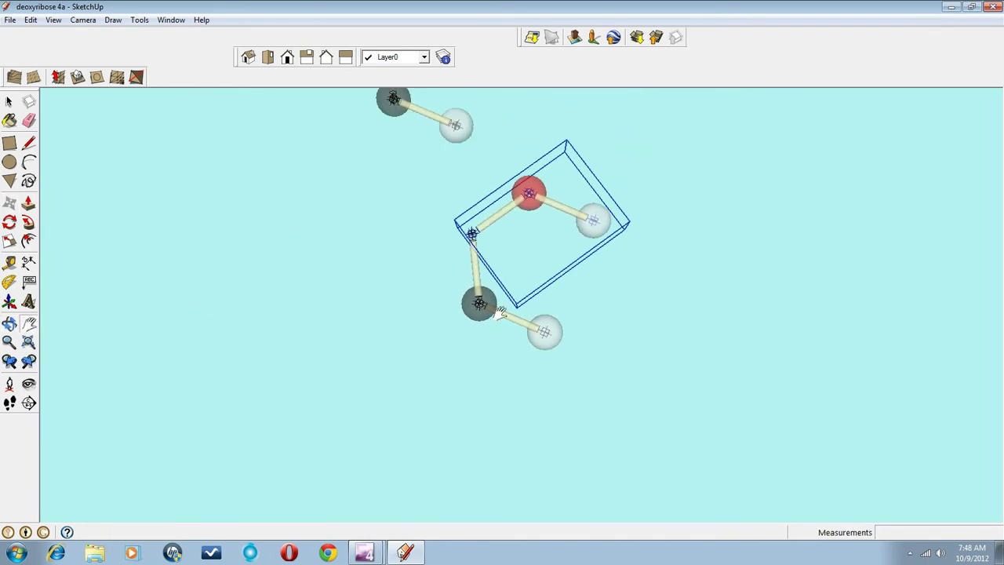
pyautogui.click(9, 102)
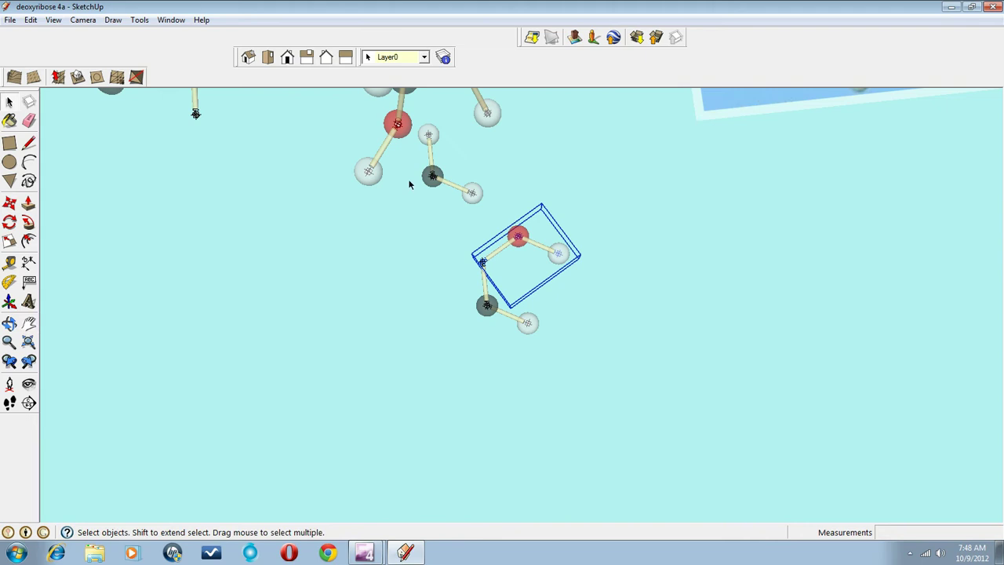
pyautogui.click(430, 176)
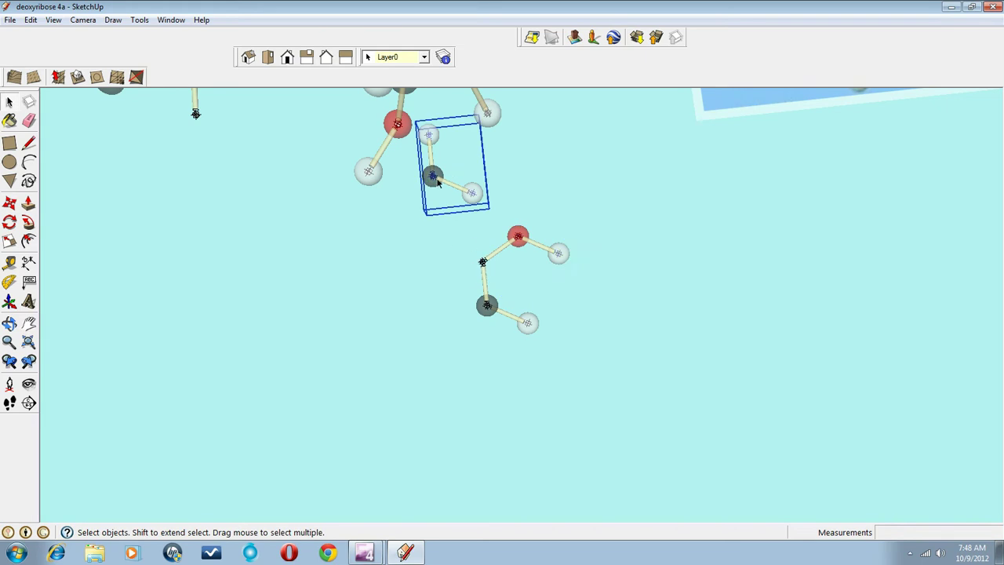
pyautogui.scroll(3, 438, 181)
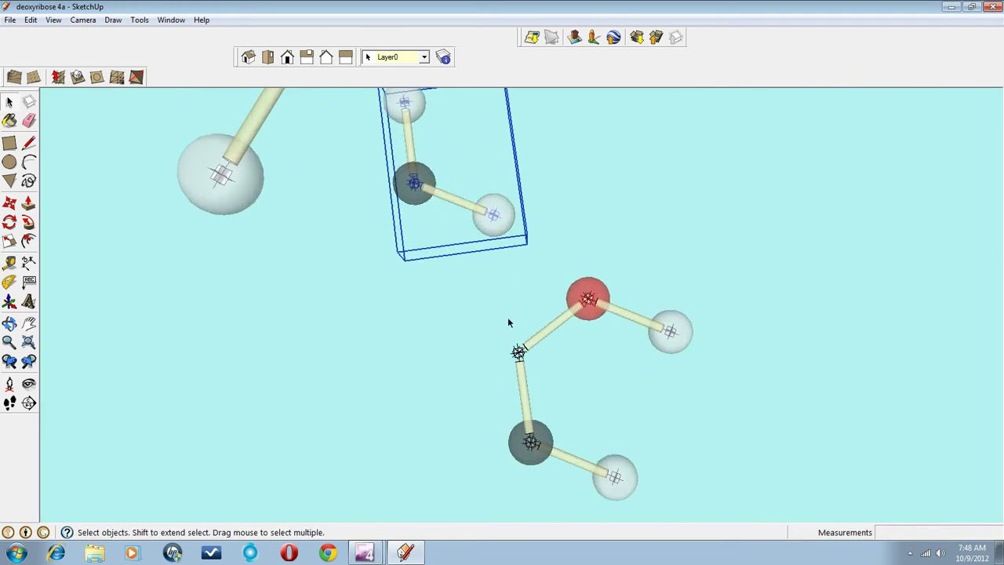
pyautogui.click(10, 203)
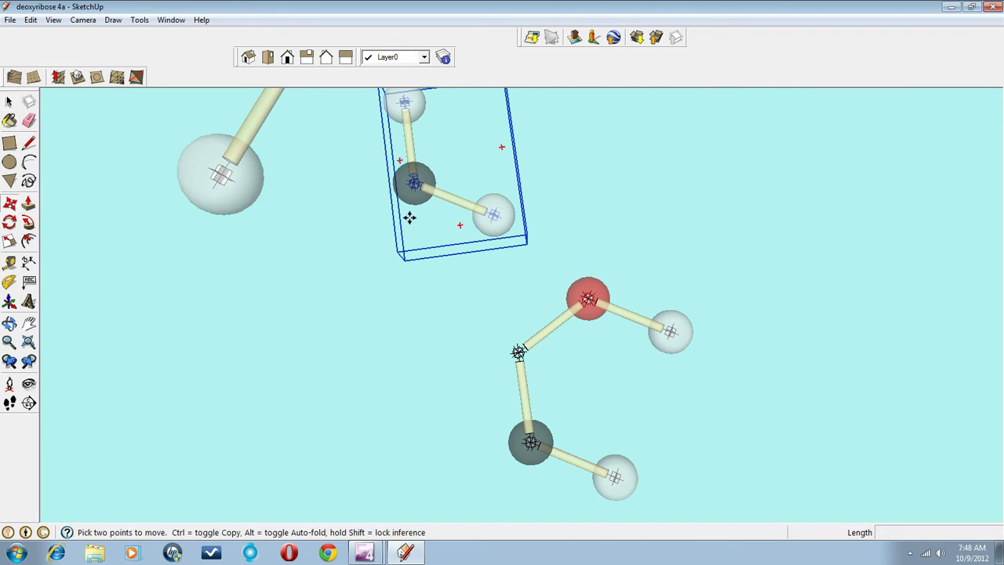
pyautogui.click(414, 197)
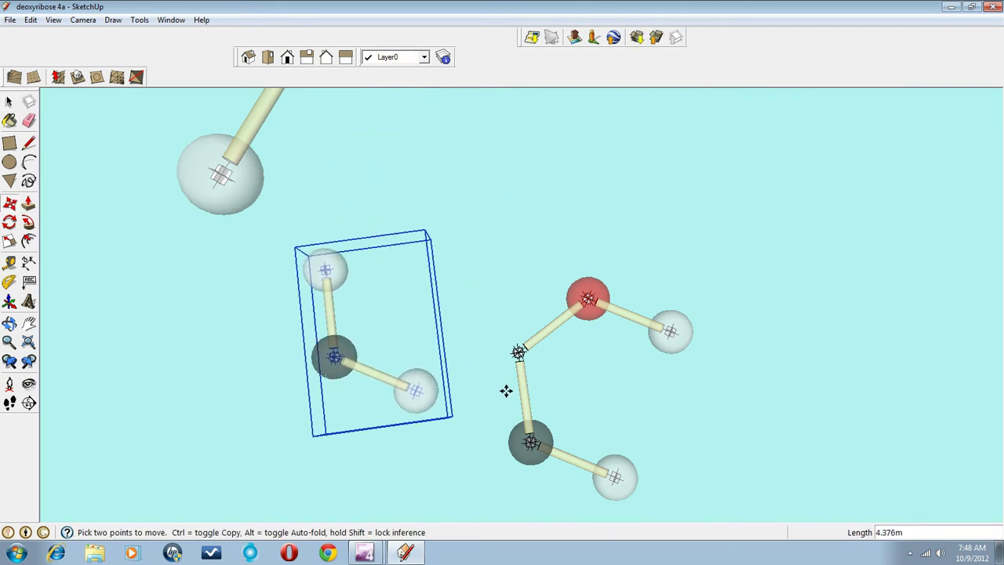
# Rotate the carbon with two hydrogens a quarter turn so the flat group stands upright.
pyautogui.moveTo(506, 391); pyautogui.dragTo(473, 375, button='middle')
pyautogui.scroll(3, 464, 352)
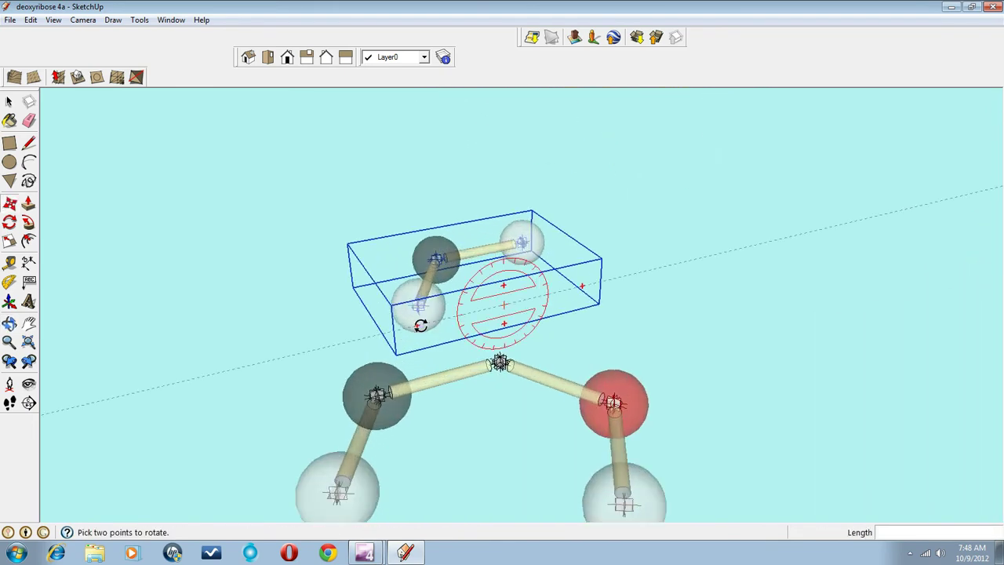
pyautogui.click(419, 325)
pyautogui.click(509, 348)
# Try turning the upright carbon group horizontally to an angle of -85 degrees, and undo that rotation.
pyautogui.scroll(-3, 421, 330)
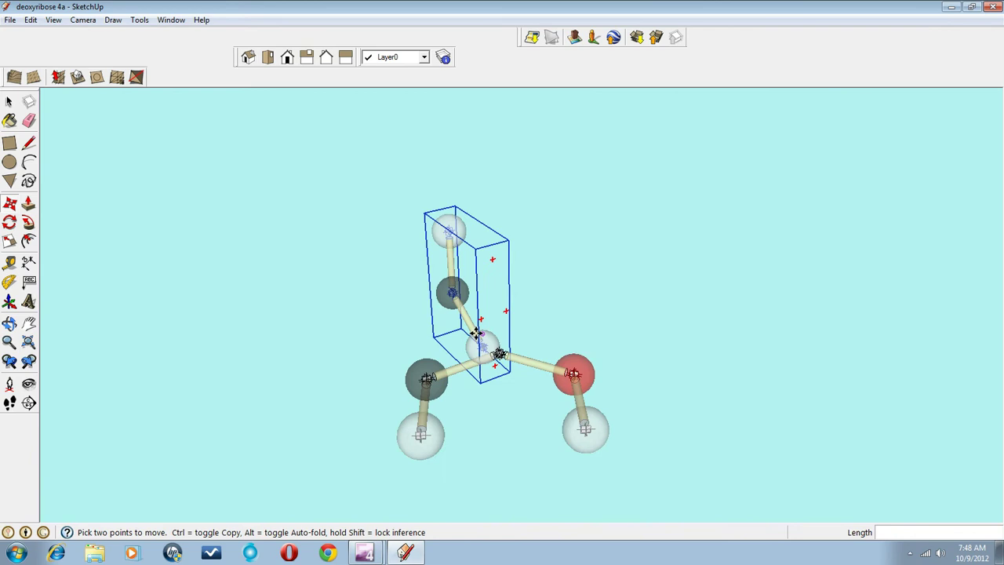
pyautogui.moveTo(478, 336); pyautogui.dragTo(536, 388, button='middle')
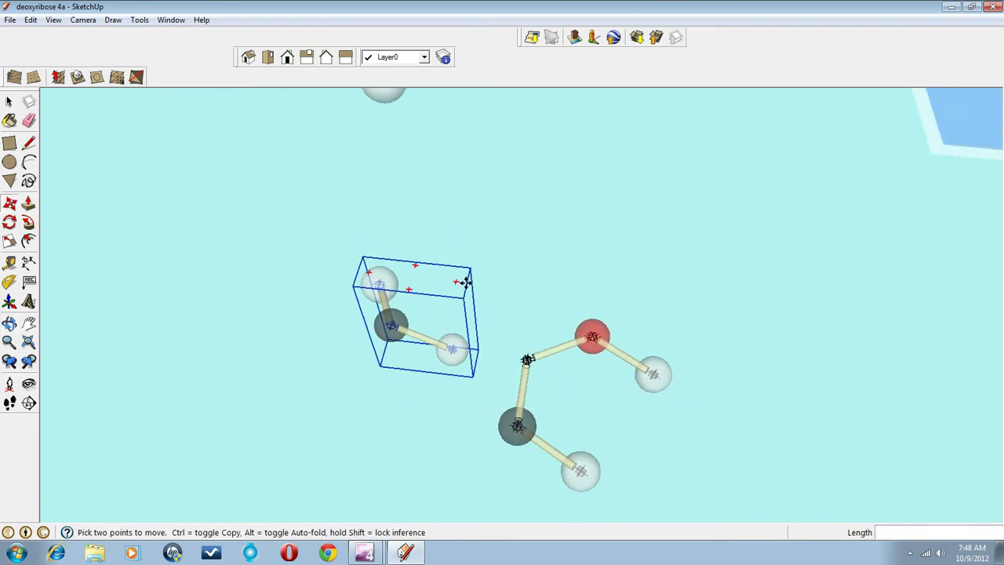
pyautogui.click(454, 282)
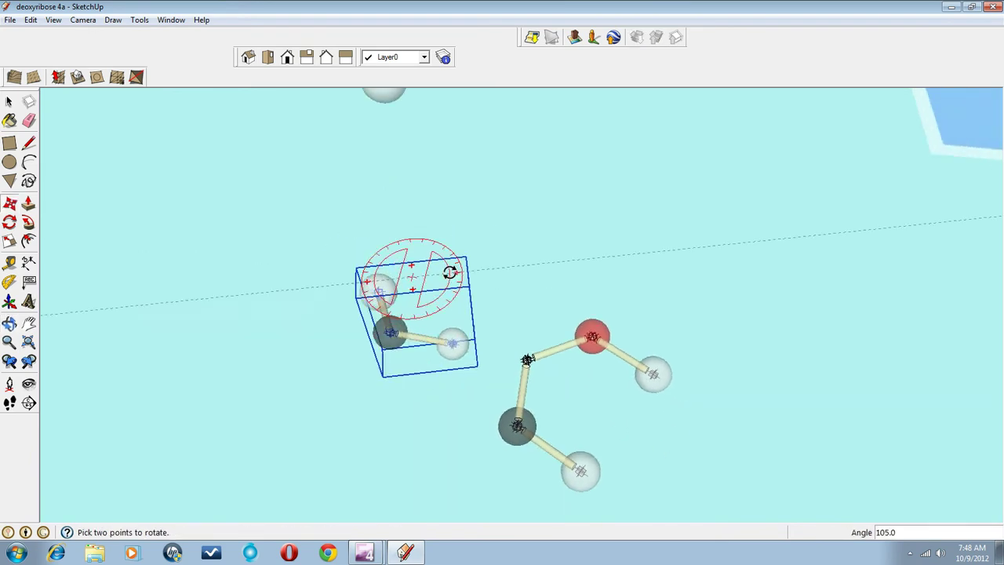
pyautogui.click(368, 276)
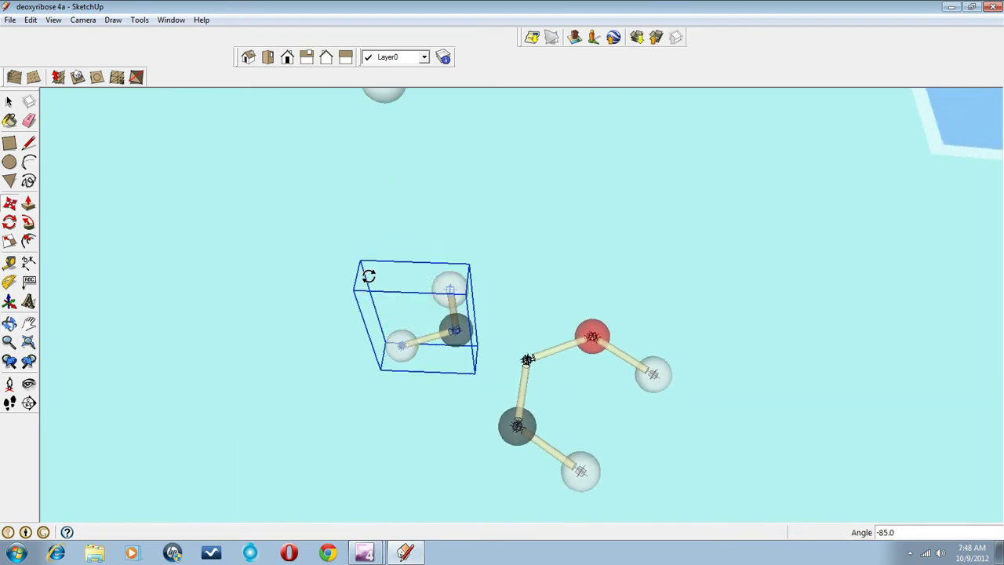
pyautogui.click(31, 20)
pyautogui.click(39, 33)
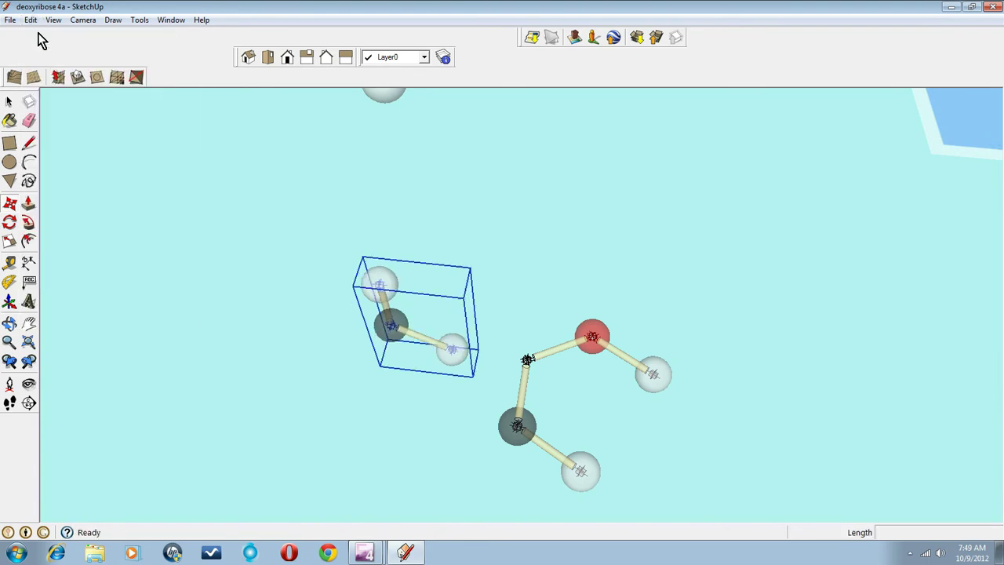
# Turn the upright carbon group half a turn horizontally, to -90 degrees, and rotate it slightly further clockwise as seen from above.
pyautogui.click(459, 284)
pyautogui.click(370, 272)
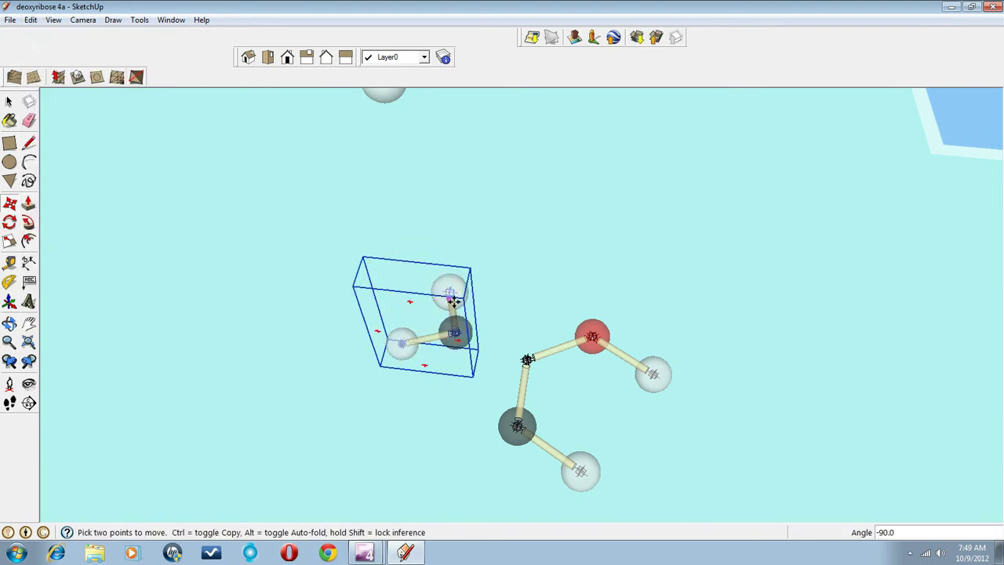
pyautogui.moveTo(455, 299); pyautogui.dragTo(536, 236, button='middle')
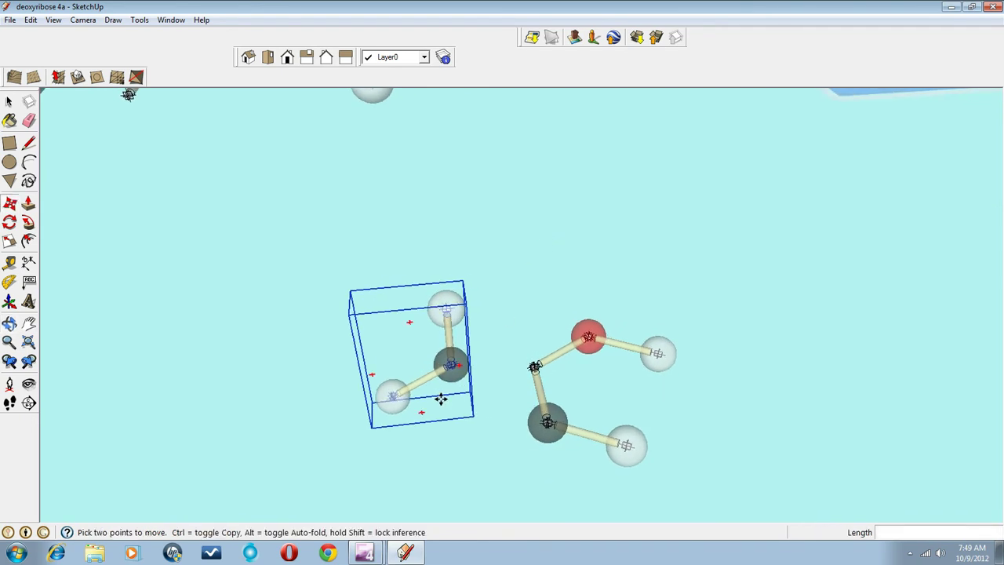
pyautogui.moveTo(441, 399); pyautogui.dragTo(381, 372, button='middle')
pyautogui.scroll(3, 410, 428)
pyautogui.moveTo(477, 387); pyautogui.dragTo(521, 363, button='middle')
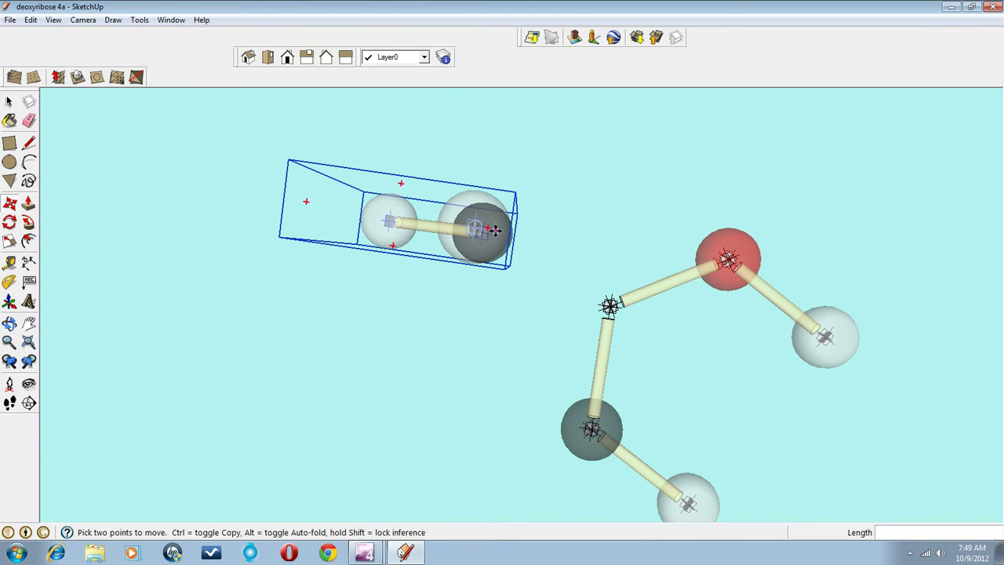
pyautogui.press('q')
pyautogui.click(396, 215)
pyautogui.click(482, 233)
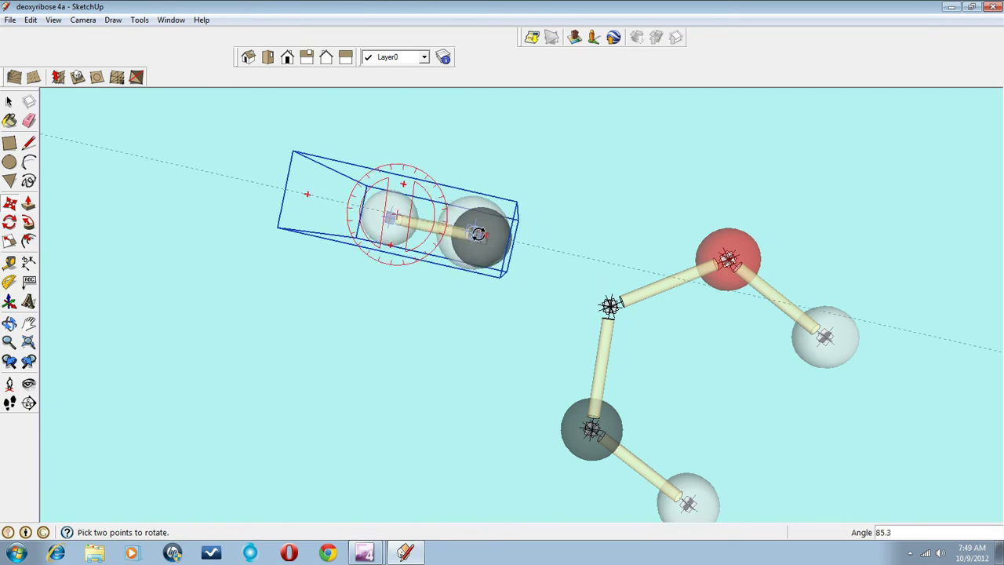
pyautogui.click(440, 246)
# Tilt the carbon group with two hydrogens within its bond plane to an angle of -60 degrees.
pyautogui.moveTo(517, 345); pyautogui.dragTo(596, 254, button='middle')
pyautogui.moveTo(514, 374); pyautogui.dragTo(617, 262, button='middle')
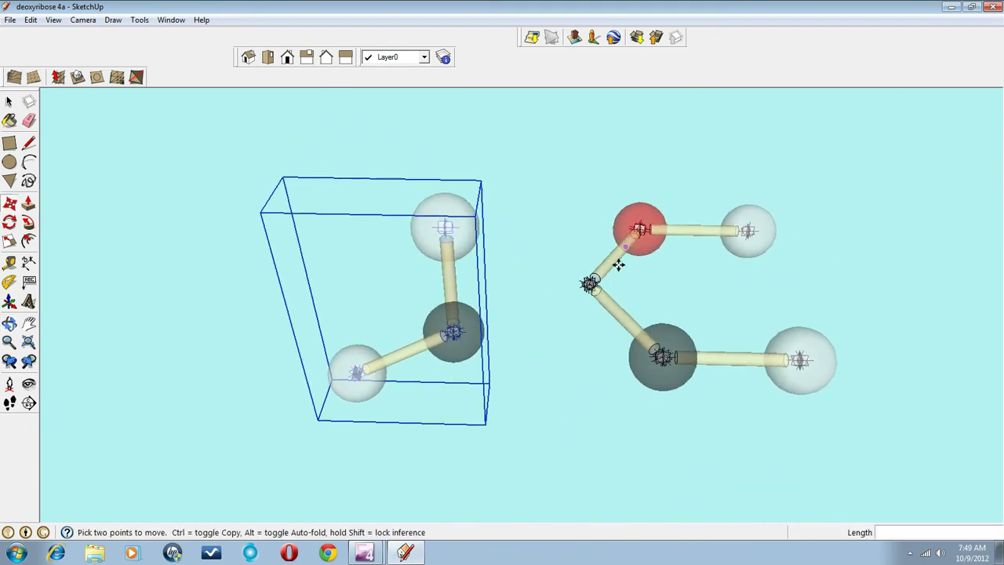
pyautogui.moveTo(550, 382); pyautogui.dragTo(558, 316, button='middle')
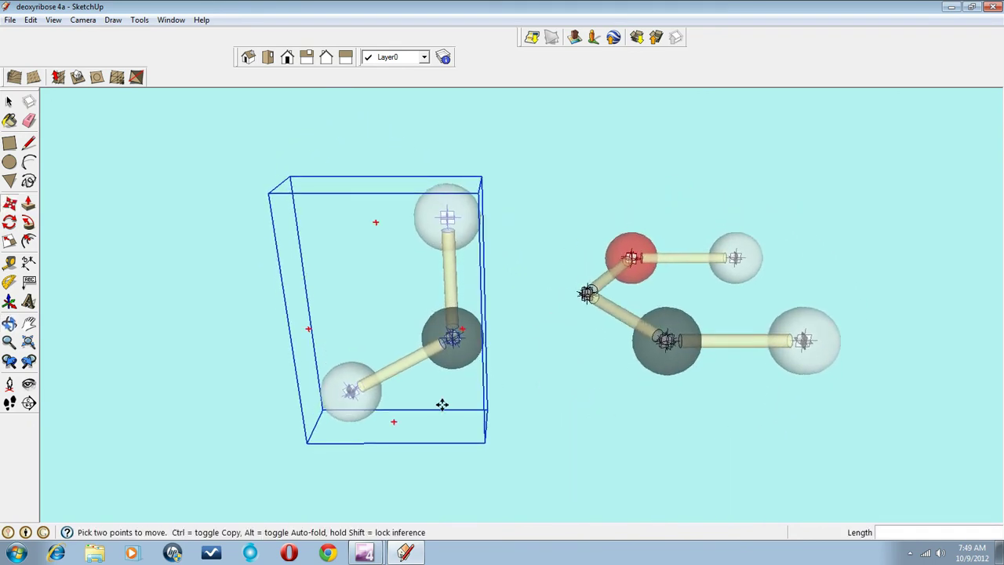
pyautogui.press('q')
pyautogui.click(385, 328)
pyautogui.click(395, 421)
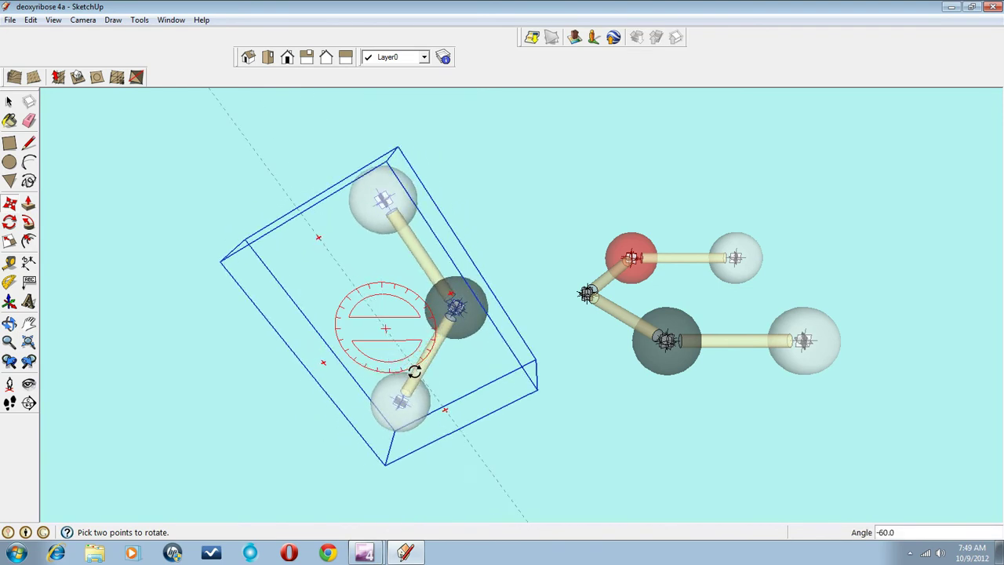
pyautogui.click(414, 369)
pyautogui.press('m')
# Examine how the carbon with two hydrogens joins the hydroxyl and the ring in the blue reference picture.
pyautogui.moveTo(549, 332); pyautogui.dragTo(523, 379, button='middle')
pyautogui.scroll(-8, 531, 359)
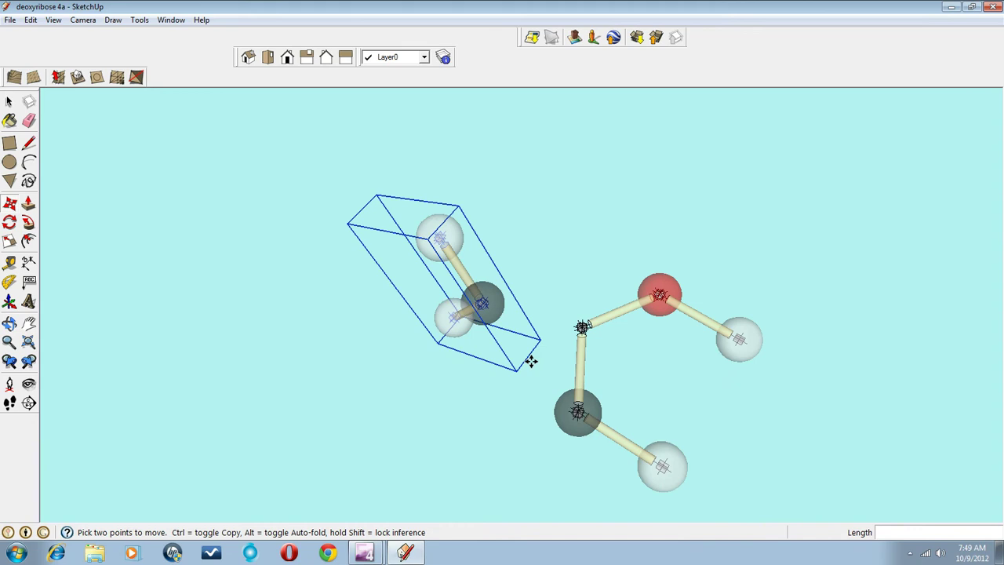
pyautogui.scroll(-1, 537, 356)
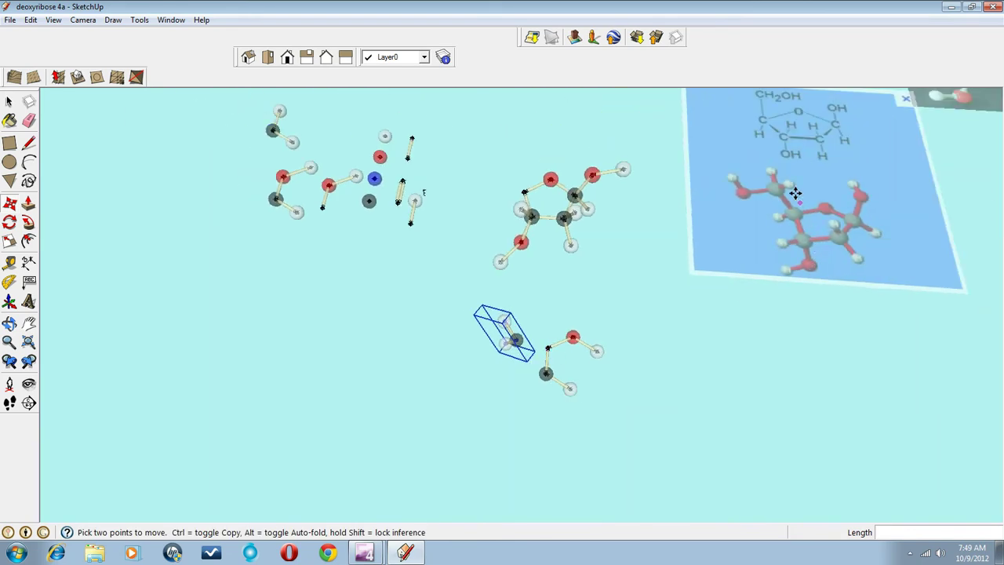
pyautogui.moveTo(796, 193); pyautogui.dragTo(777, 185, button='middle')
pyautogui.scroll(10, 773, 186)
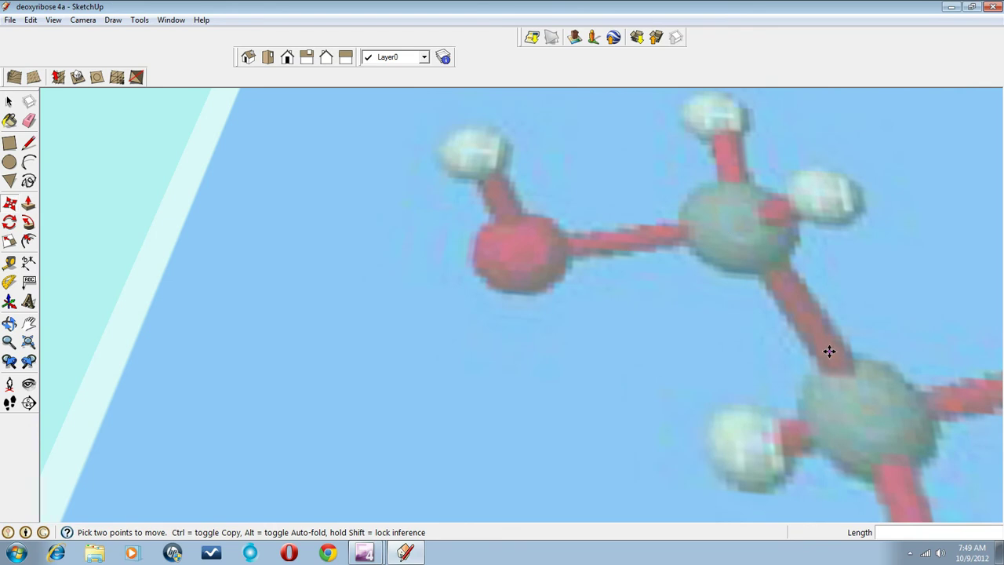
pyautogui.scroll(-10, 790, 276)
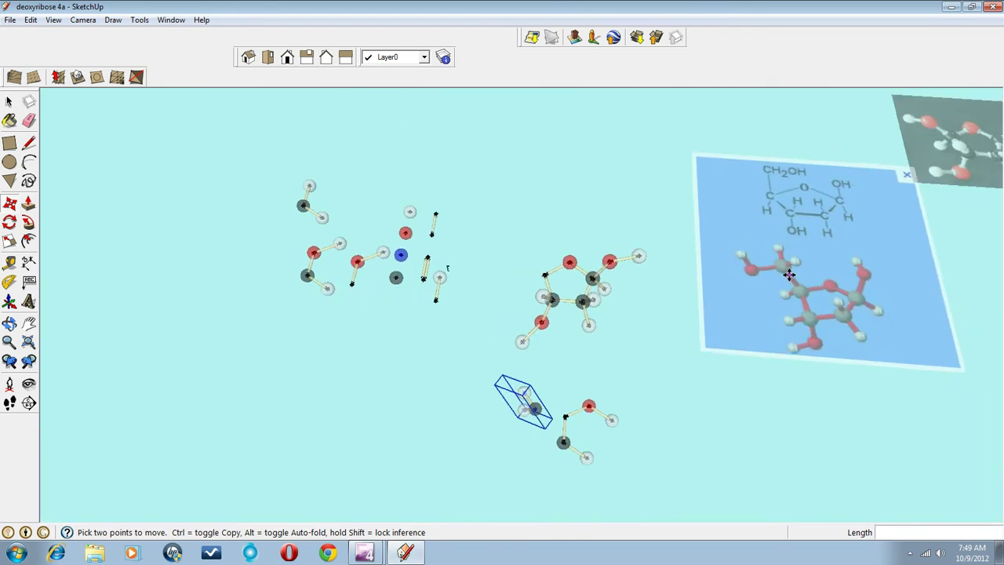
# Move the carbon group with two hydrogens by its carbon centre onto the bare joint between the hydroxyl and carbon bonds.
pyautogui.scroll(-1, 790, 275)
pyautogui.moveTo(605, 441); pyautogui.dragTo(650, 345, button='middle')
pyautogui.scroll(5, 585, 405)
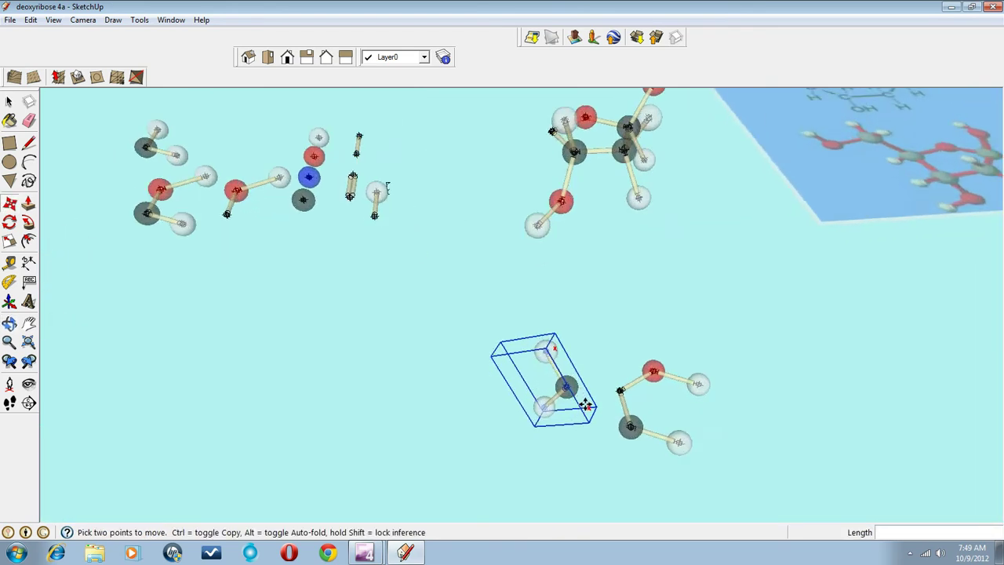
pyautogui.scroll(4, 585, 404)
pyautogui.scroll(2, 601, 397)
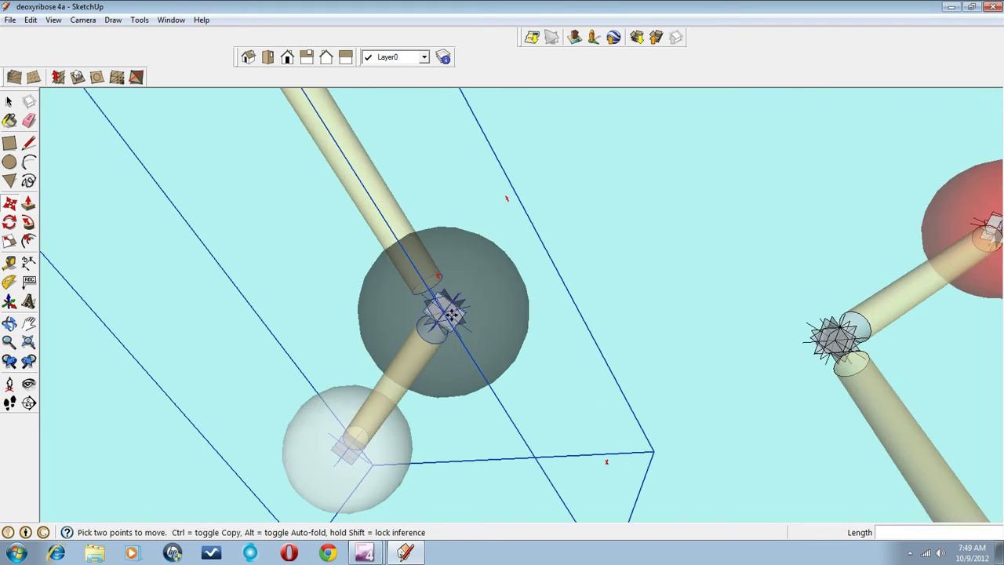
pyautogui.click(446, 313)
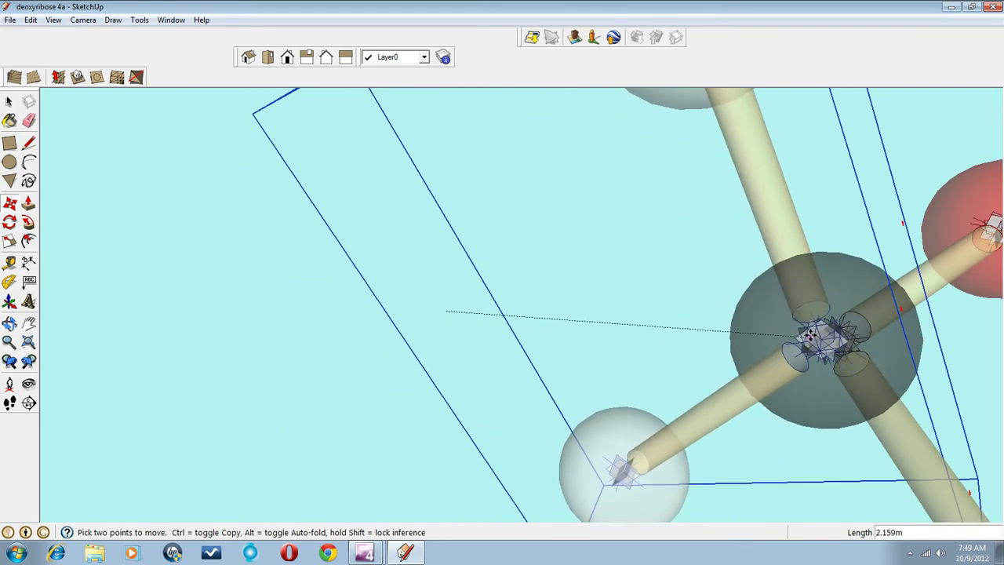
# Fine-align the moved carbon's centre marker exactly with the centre marker of the bond joint.
pyautogui.scroll(6, 820, 354)
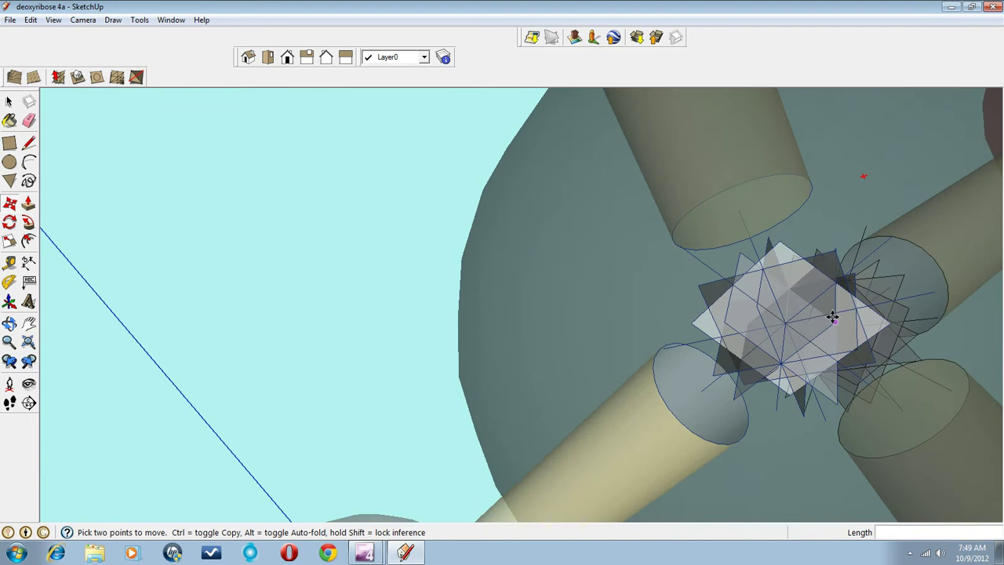
pyautogui.scroll(3, 832, 328)
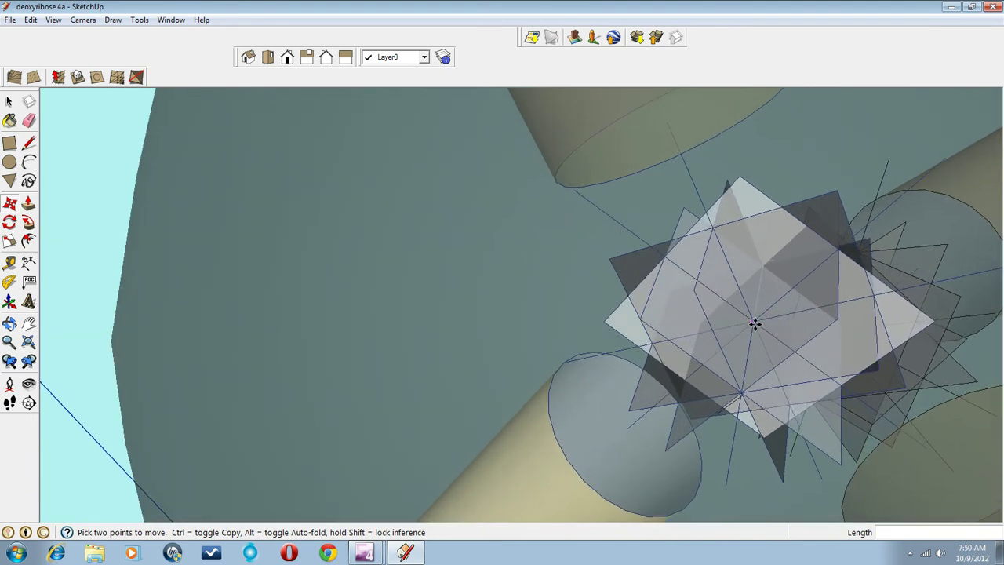
pyautogui.click(755, 324)
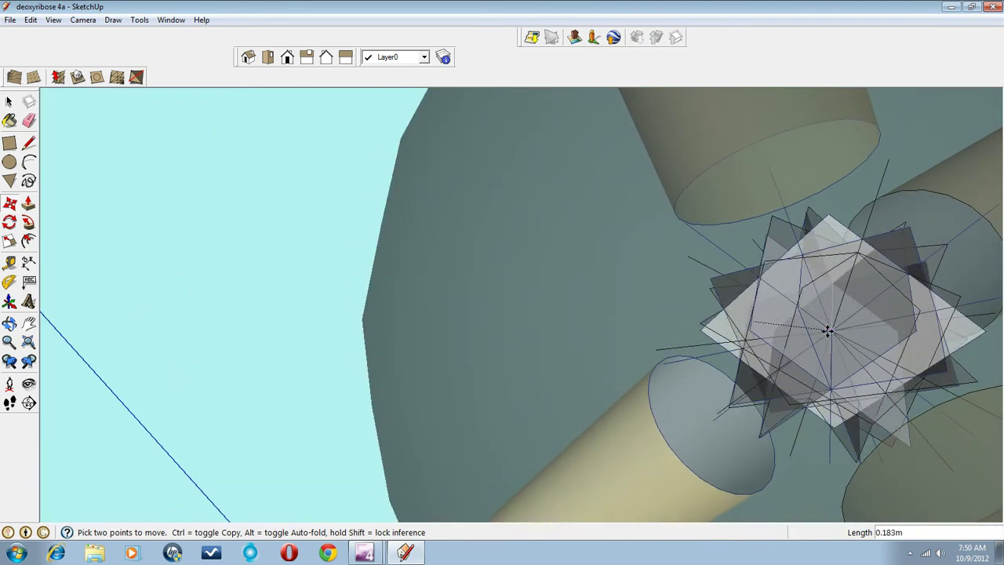
pyautogui.scroll(-6, 834, 336)
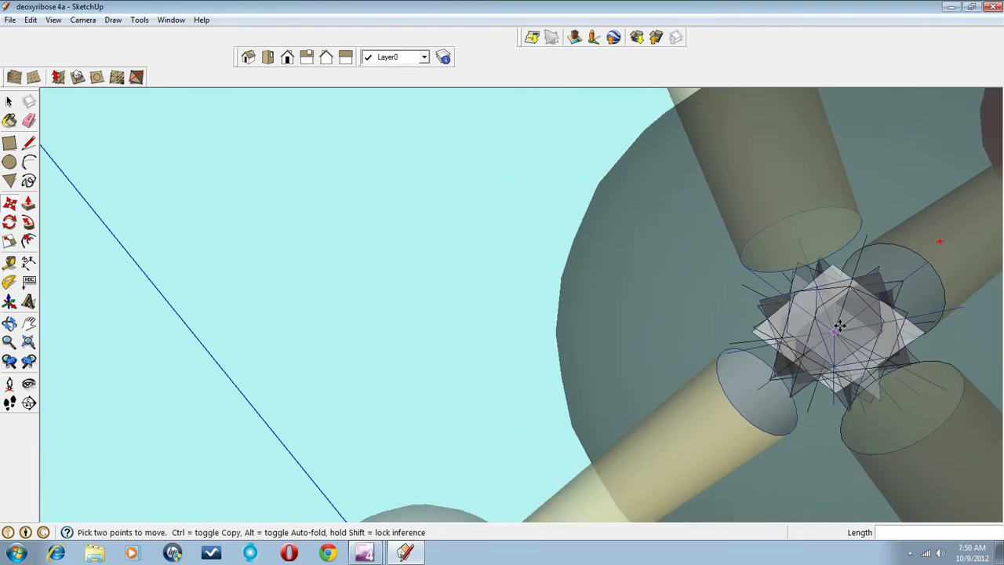
pyautogui.scroll(-4, 839, 328)
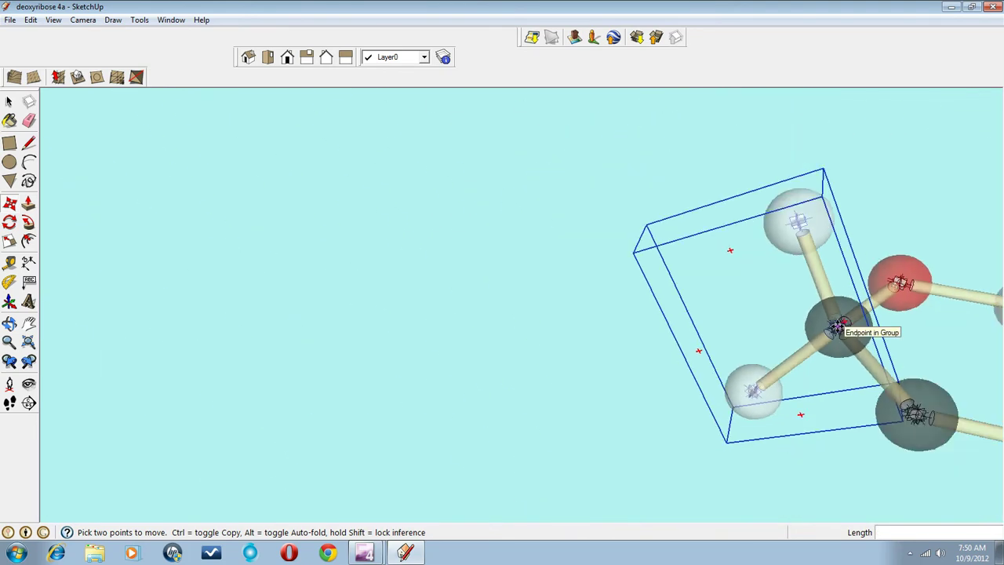
pyautogui.scroll(-2, 837, 328)
# Select all pieces of the assembled two-carbon hydroxyl fragment and make them a single group.
pyautogui.moveTo(863, 384); pyautogui.dragTo(772, 380, button='middle')
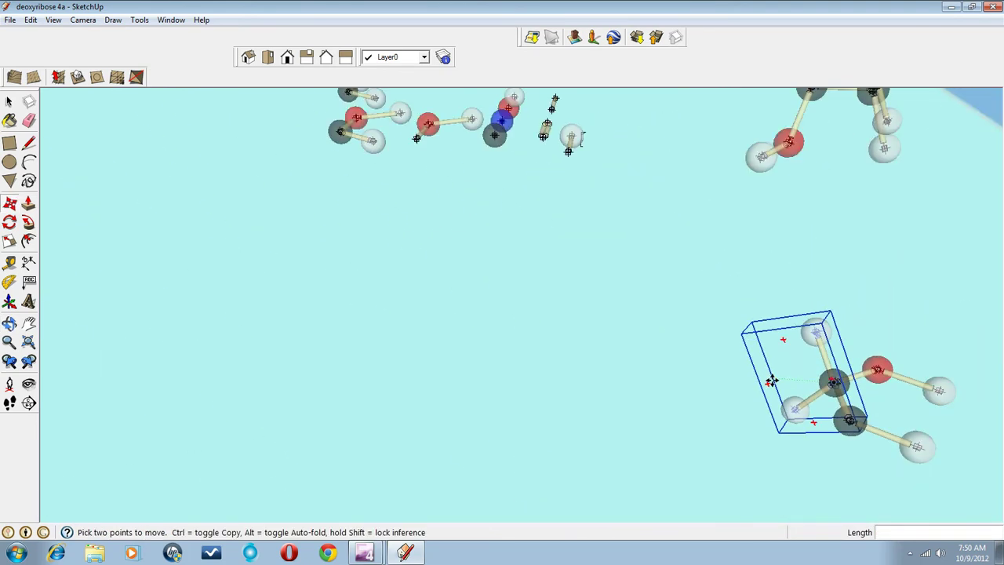
pyautogui.click(29, 323)
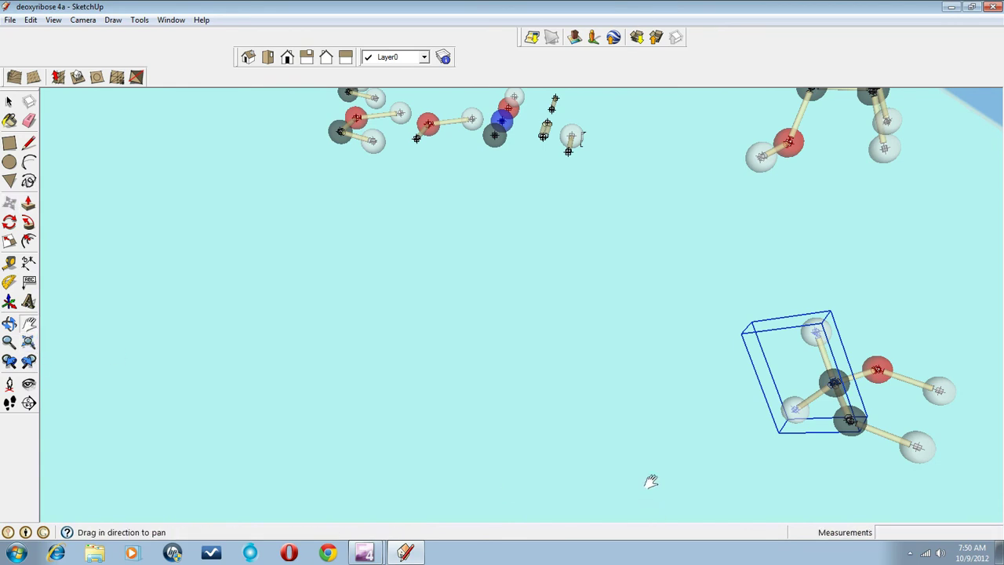
pyautogui.moveTo(651, 482); pyautogui.dragTo(352, 361)
pyautogui.moveTo(706, 320); pyautogui.dragTo(435, 299)
pyautogui.moveTo(591, 346); pyautogui.dragTo(625, 462, button='middle')
pyautogui.scroll(2, 583, 313)
pyautogui.scroll(1, 585, 311)
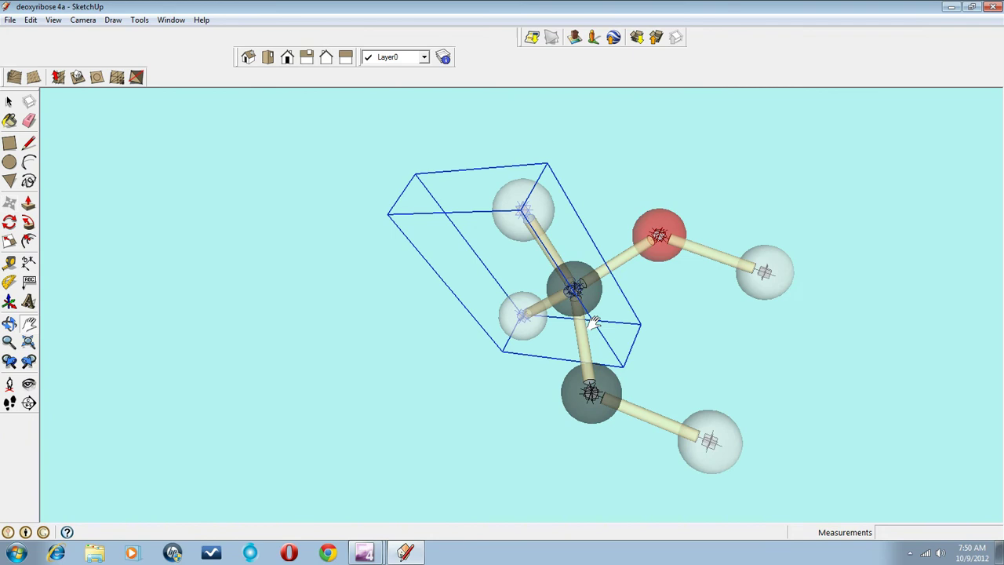
pyautogui.click(9, 102)
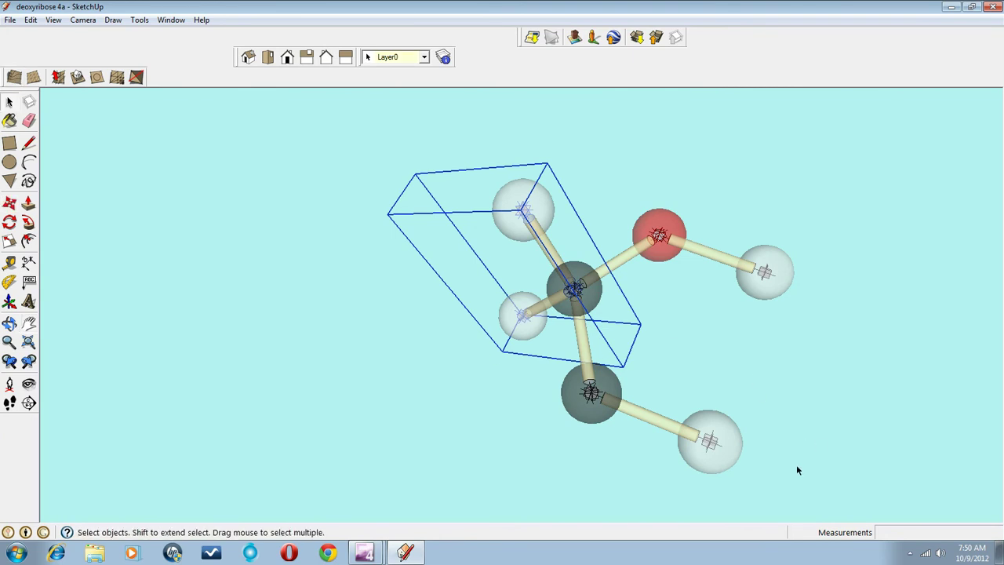
pyautogui.click(791, 497)
pyautogui.moveTo(523, 240); pyautogui.dragTo(455, 142)
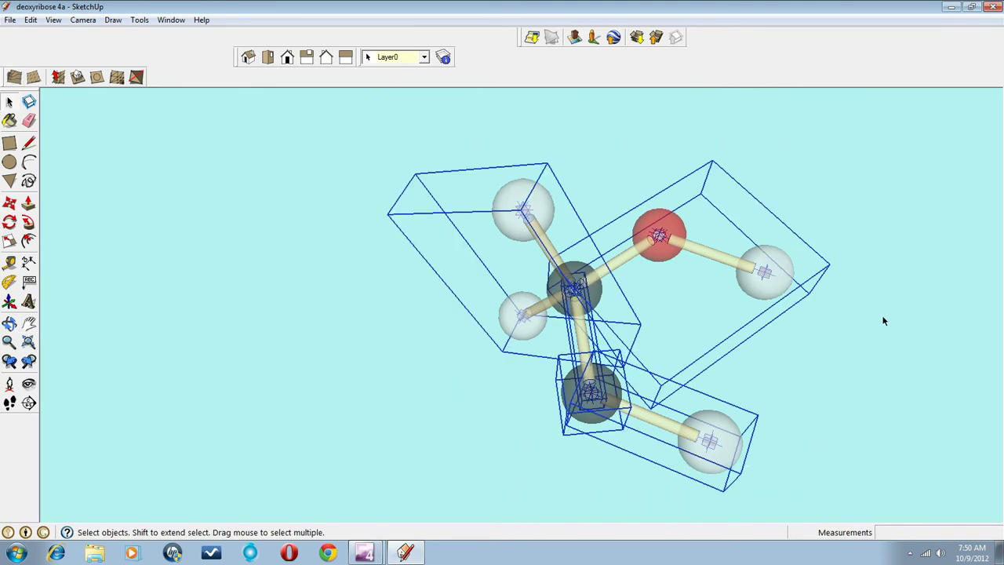
pyautogui.moveTo(747, 418); pyautogui.dragTo(771, 404, button='middle')
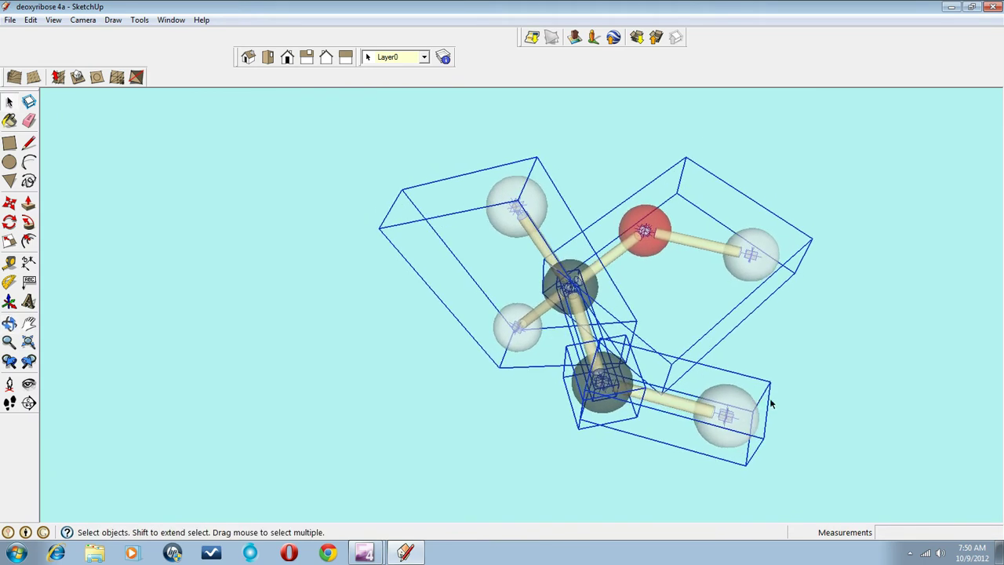
pyautogui.click(29, 21)
pyautogui.click(76, 268)
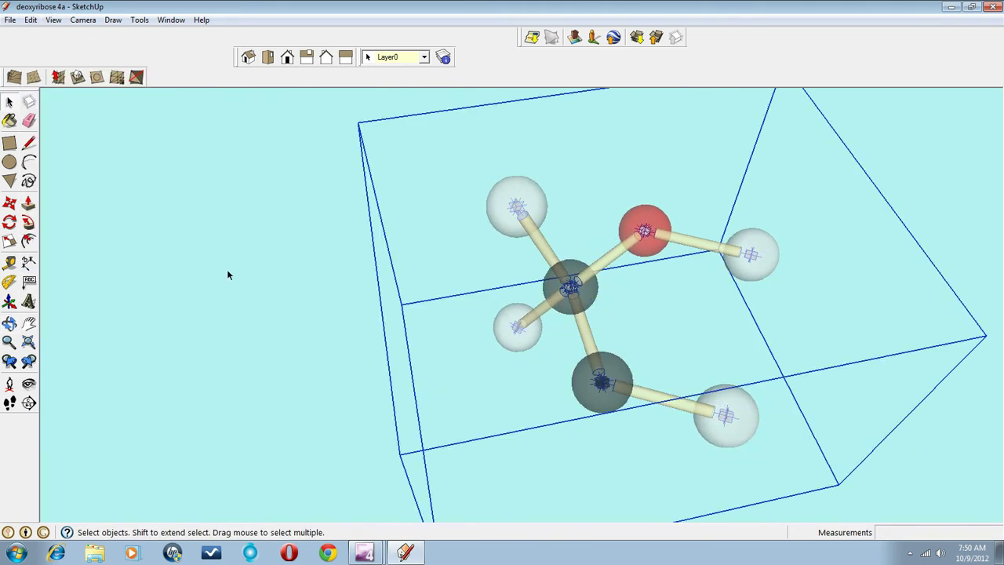
# Tilt the new fragment group about the horizontal axis through its side face to an angle of -90 degrees.
pyautogui.scroll(-5, 469, 315)
pyautogui.moveTo(471, 321)
pyautogui.mouseDown(button='middle')
pyautogui.moveTo(307, 325)
pyautogui.moveTo(493, 345)
pyautogui.moveTo(463, 336)
pyautogui.mouseUp(button='middle')
pyautogui.moveTo(547, 359); pyautogui.dragTo(489, 383, button='middle')
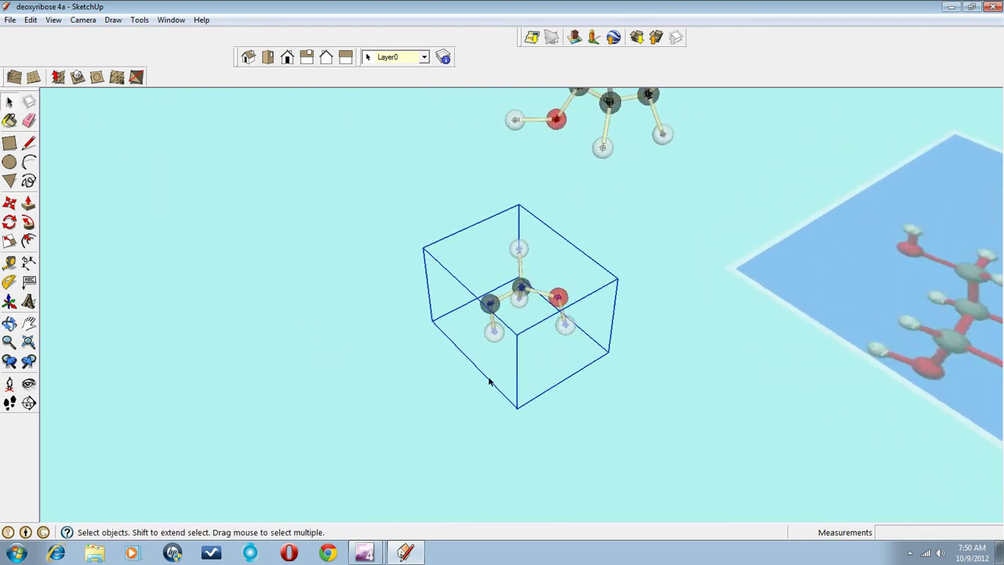
pyautogui.click(9, 203)
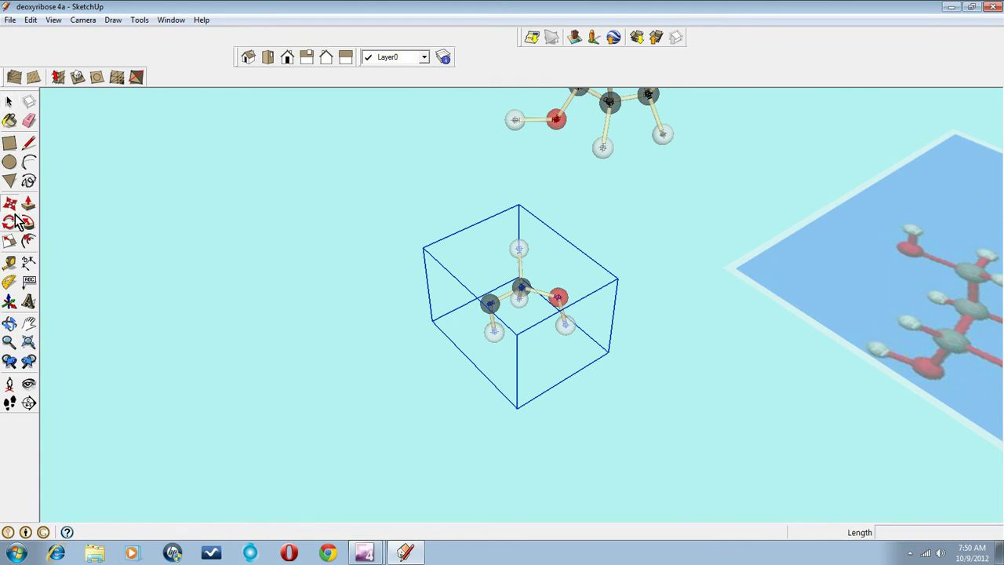
pyautogui.click(526, 366)
pyautogui.click(554, 379)
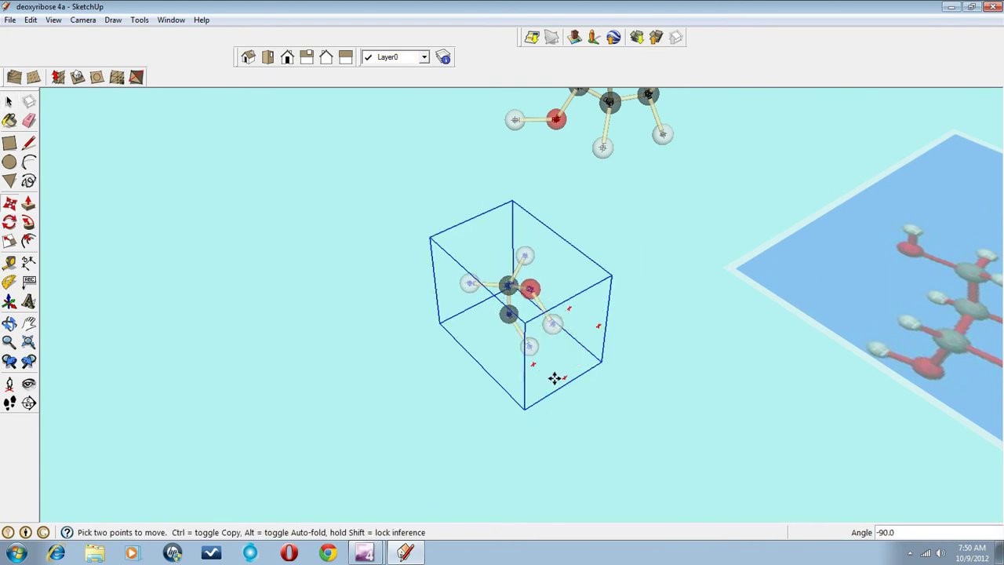
# Turn the fragment group about half a turn horizontally so its hydroxyl faces the opposite way, as in the reference picture.
pyautogui.moveTo(554, 379); pyautogui.dragTo(554, 282, button='middle')
pyautogui.press('q')
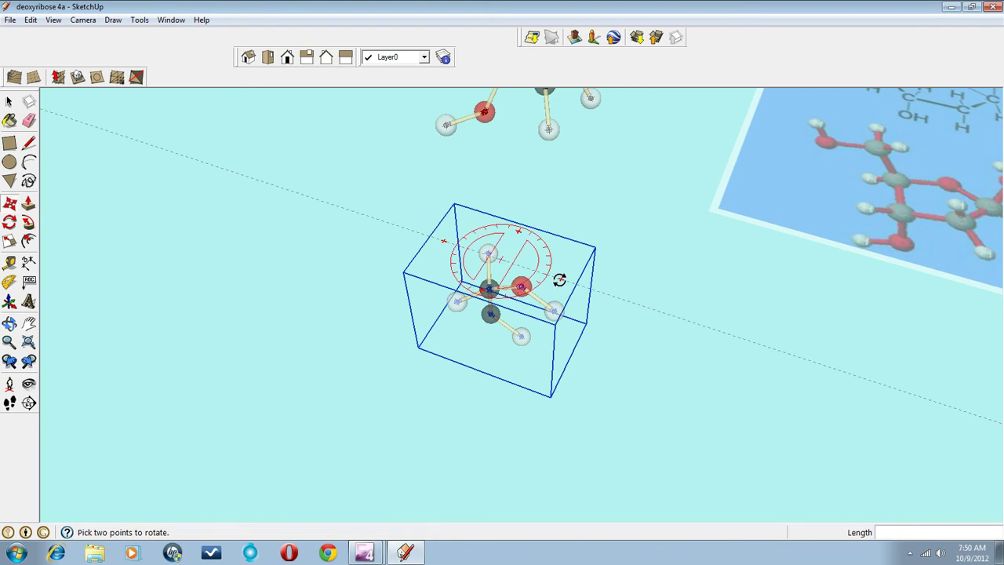
pyautogui.click(559, 280)
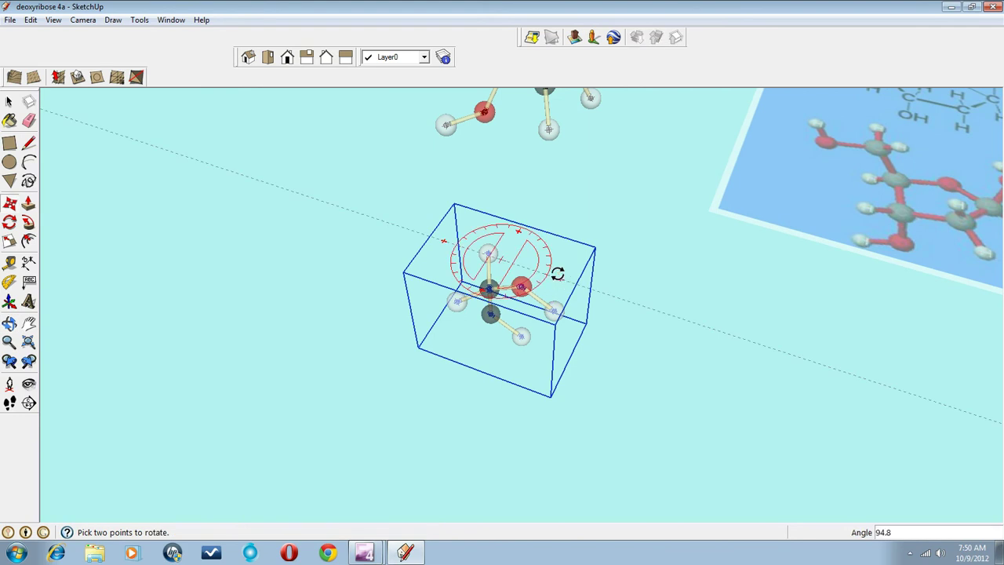
pyautogui.click(455, 246)
pyautogui.moveTo(497, 336); pyautogui.dragTo(564, 404, button='middle')
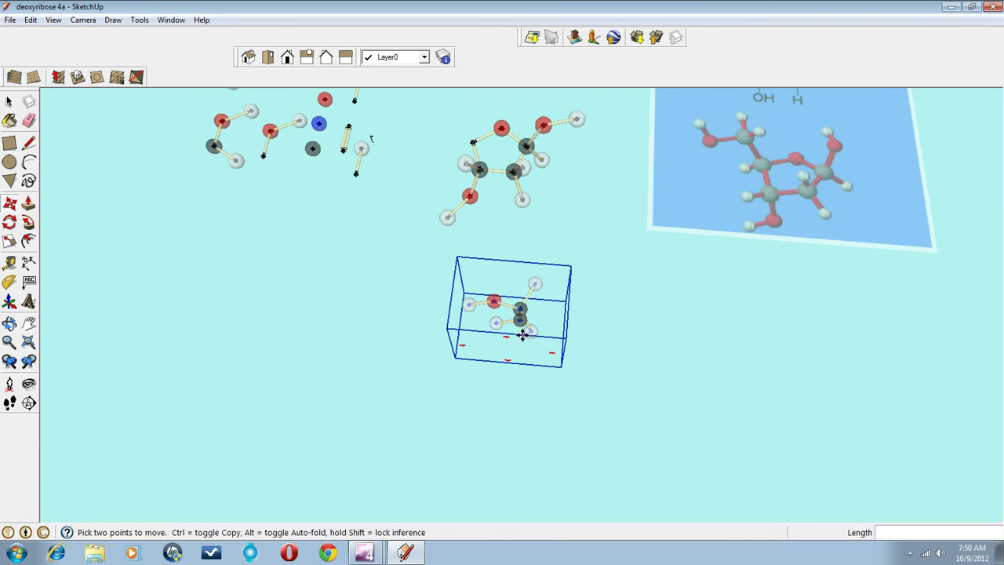
pyautogui.scroll(8, 514, 304)
pyautogui.moveTo(517, 311); pyautogui.dragTo(537, 377, button='middle')
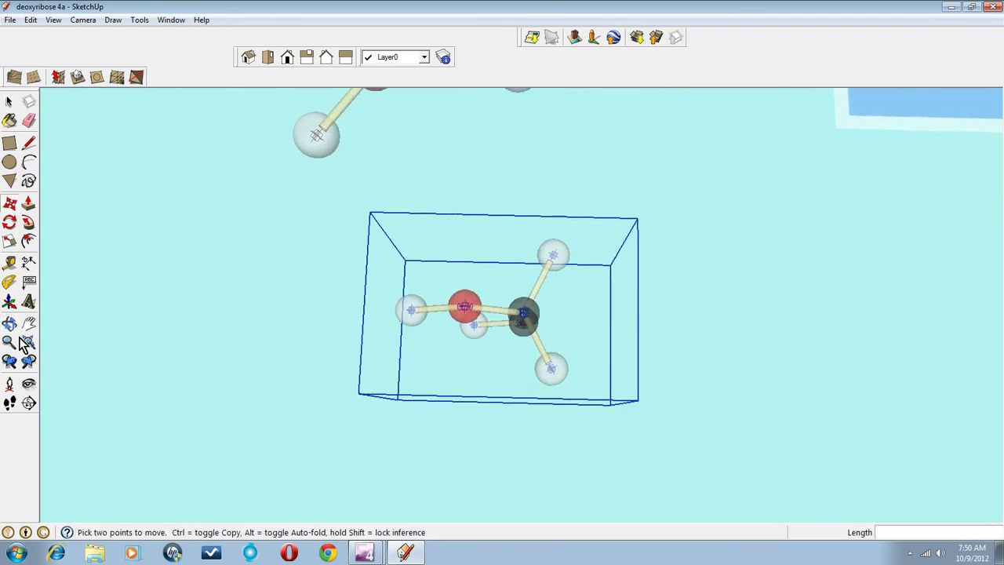
# Rotate the fragment group 72 degrees clockwise in the horizontal plane, as seen from above.
pyautogui.click(28, 322)
pyautogui.moveTo(426, 195); pyautogui.dragTo(502, 350)
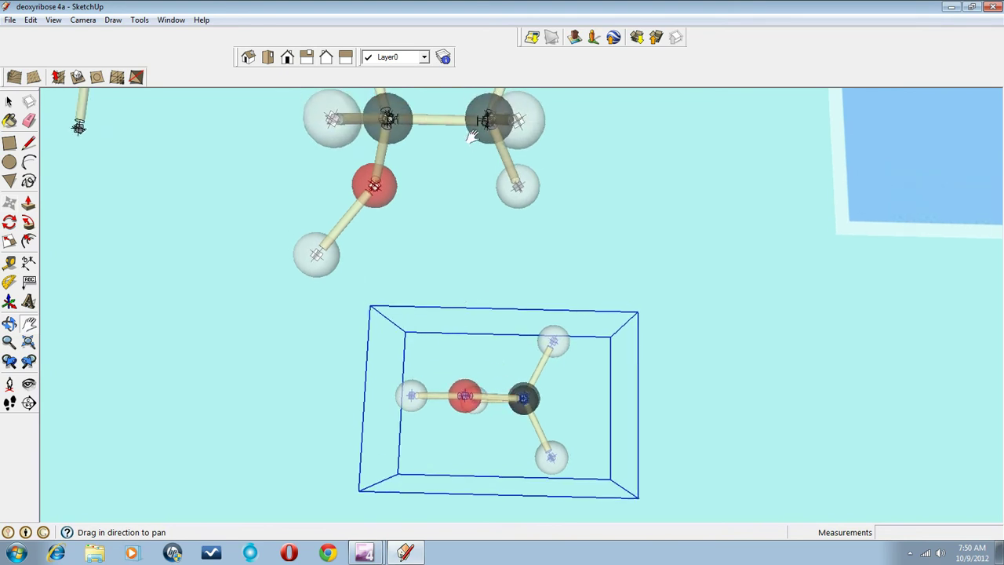
pyautogui.moveTo(421, 124); pyautogui.dragTo(451, 194)
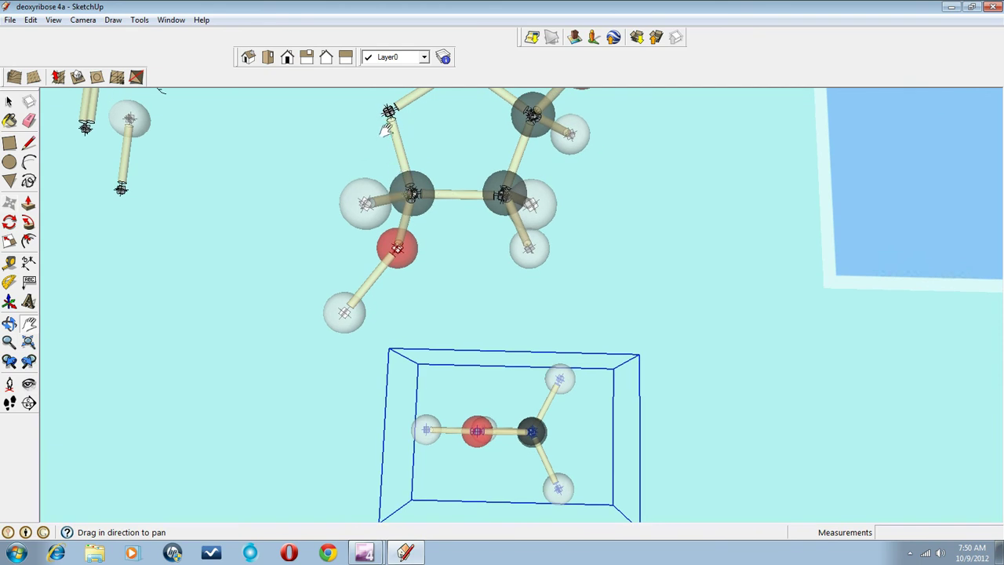
pyautogui.click(10, 224)
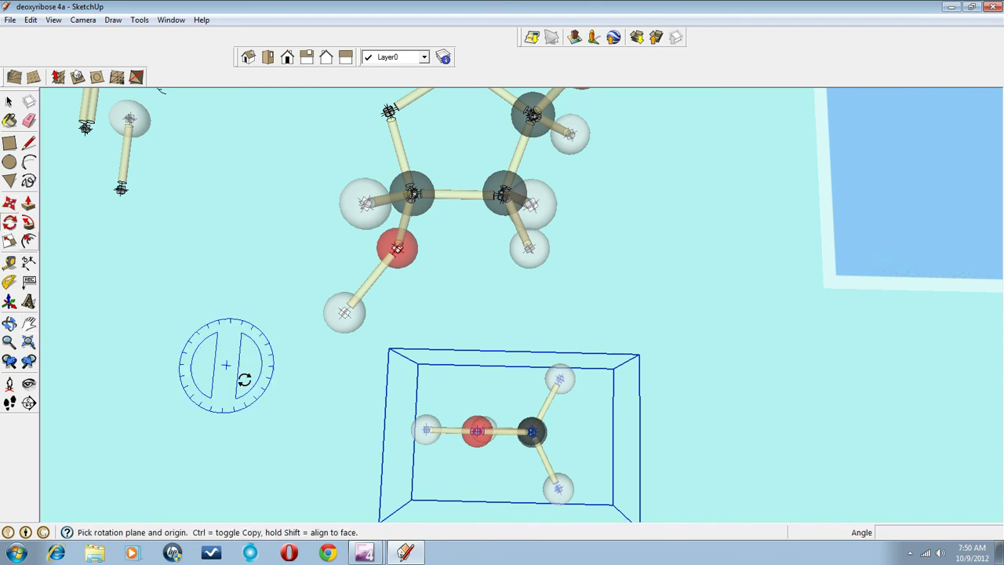
pyautogui.click(601, 435)
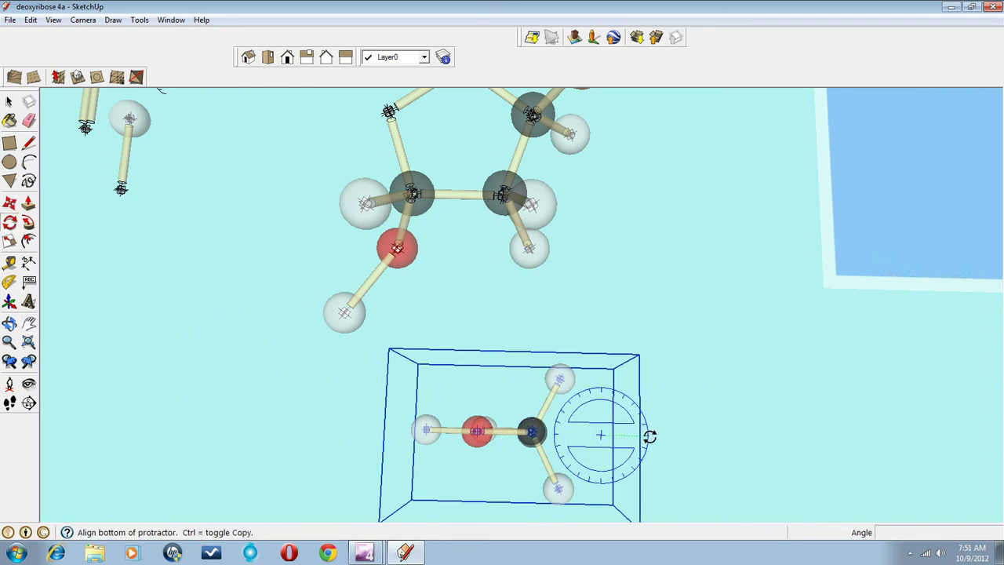
pyautogui.click(603, 385)
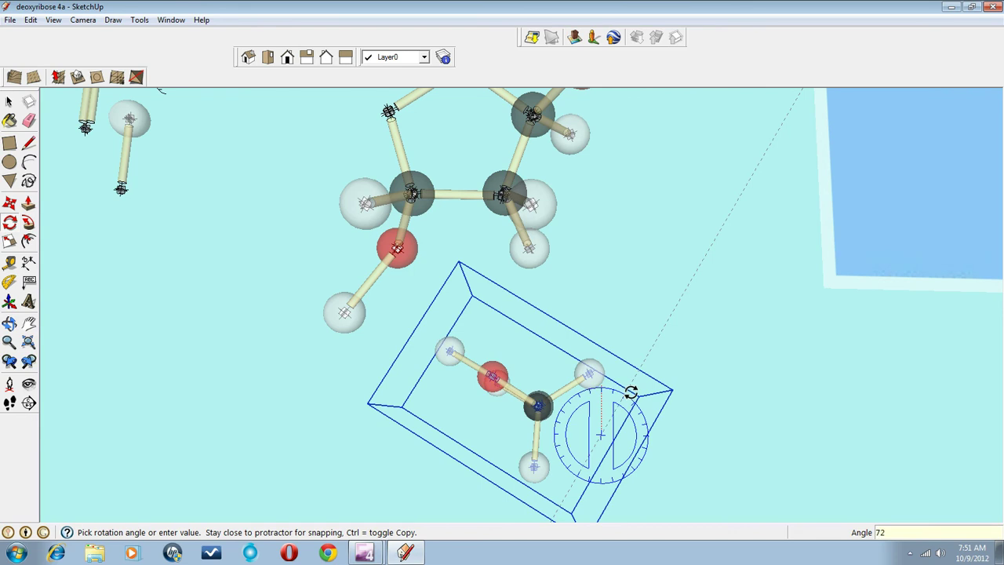
pyautogui.click(633, 398)
pyautogui.moveTo(639, 374); pyautogui.dragTo(643, 403, button='middle')
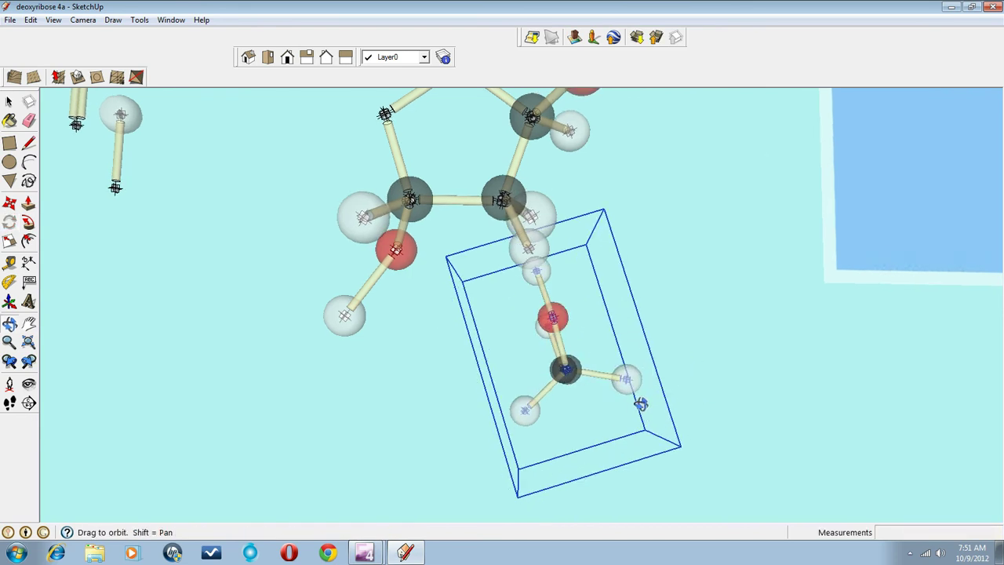
# Rotate the fragment group 54 degrees counterclockwise in the horizontal plane, as seen from above.
pyautogui.click(11, 102)
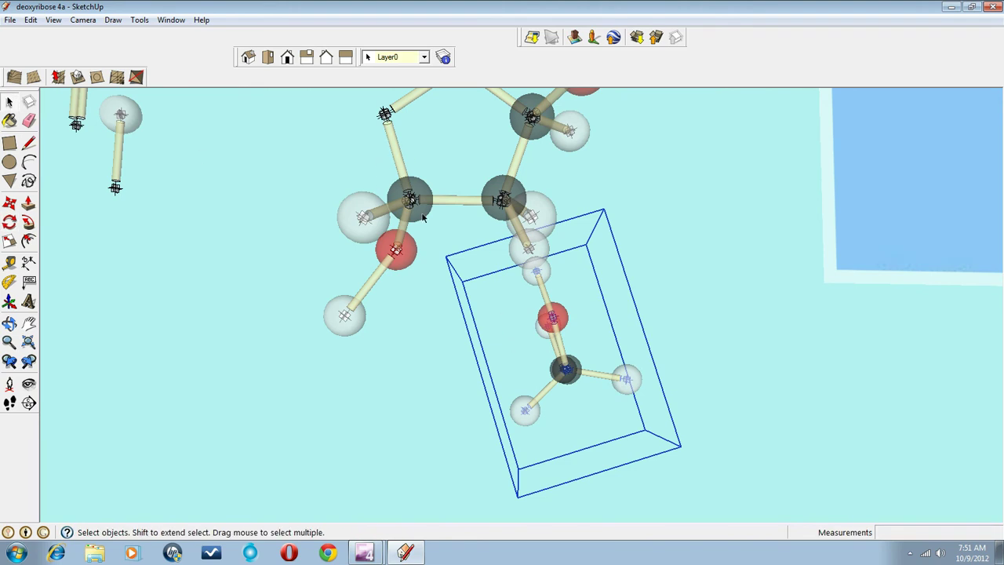
pyautogui.click(28, 323)
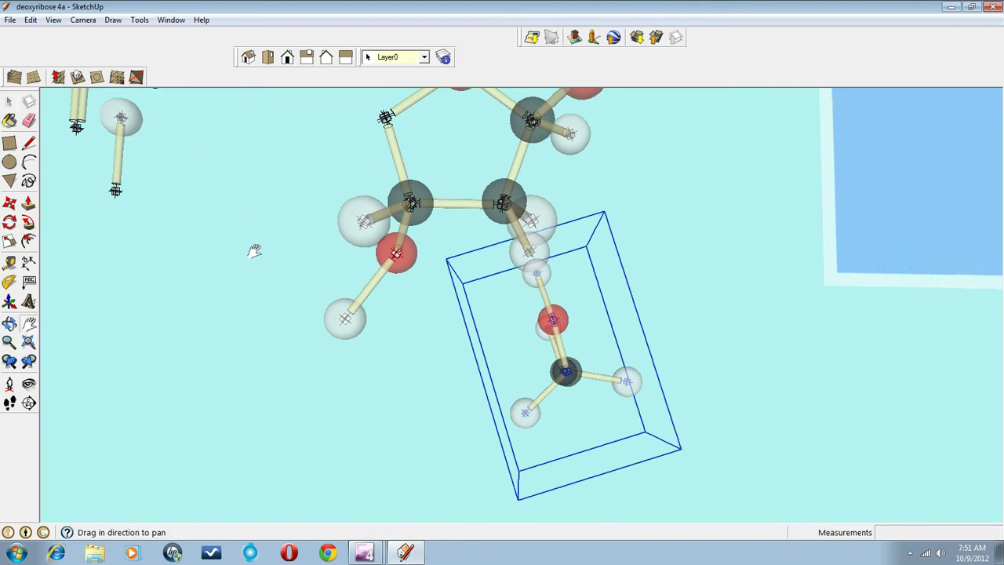
pyautogui.moveTo(254, 249); pyautogui.dragTo(261, 369)
pyautogui.moveTo(386, 179); pyautogui.dragTo(418, 229)
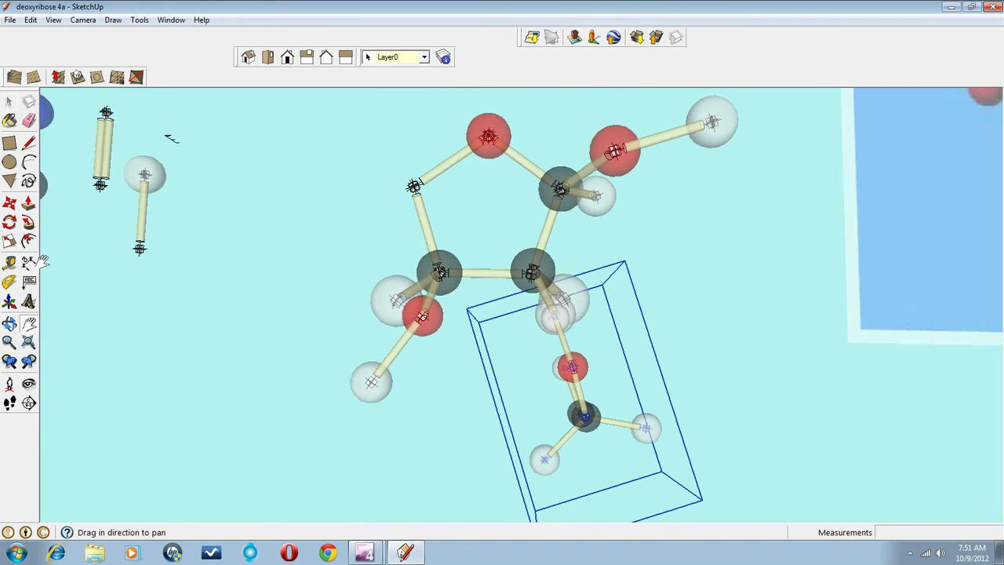
pyautogui.click(8, 226)
pyautogui.click(705, 392)
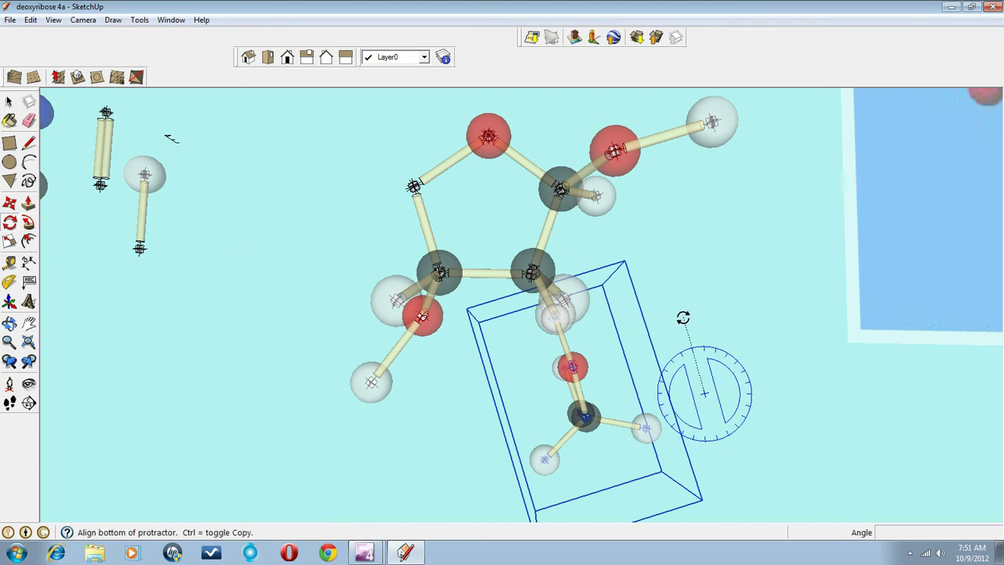
pyautogui.click(682, 316)
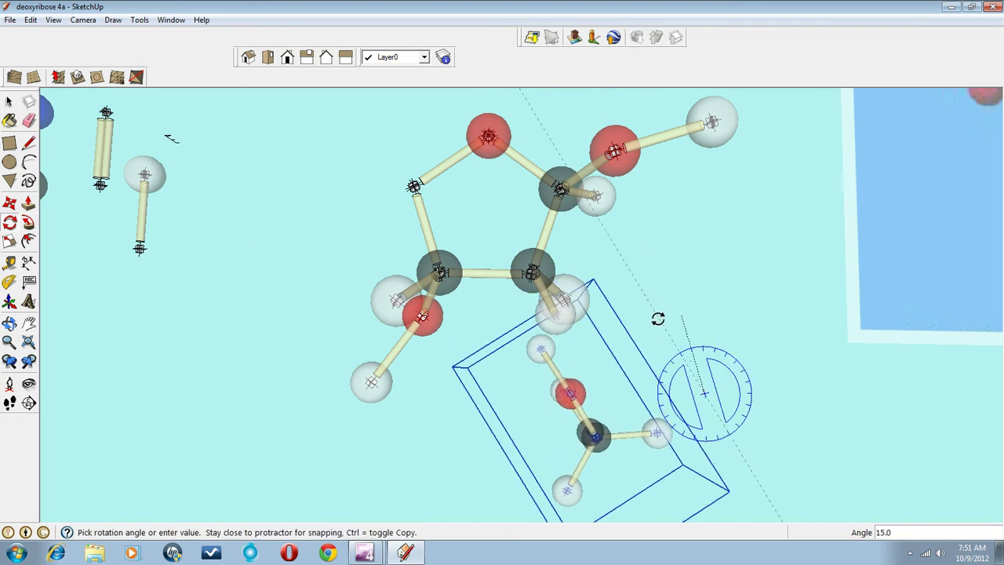
pyautogui.click(658, 318)
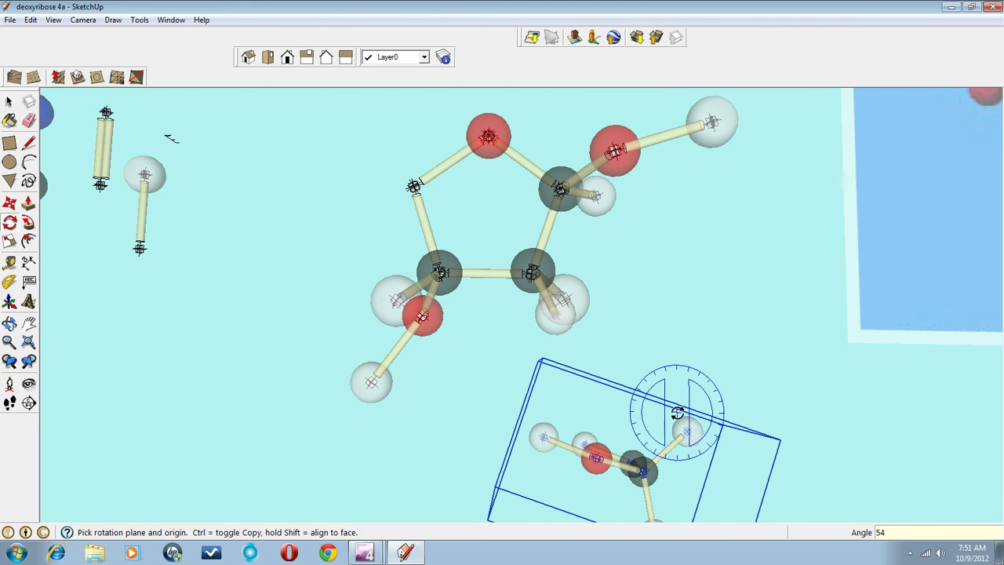
pyautogui.moveTo(666, 411)
pyautogui.mouseDown(button='middle')
pyautogui.moveTo(672, 361)
pyautogui.moveTo(660, 406)
pyautogui.mouseUp(button='middle')
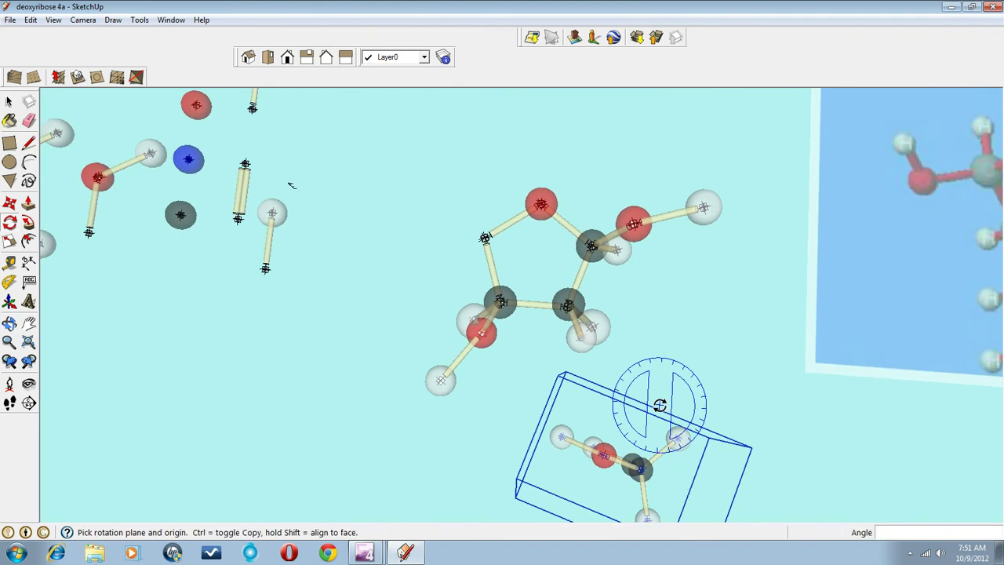
# Move the fragment group so its connecting carbon meets the open corner of the five-membered ring.
pyautogui.click(9, 203)
pyautogui.click(640, 467)
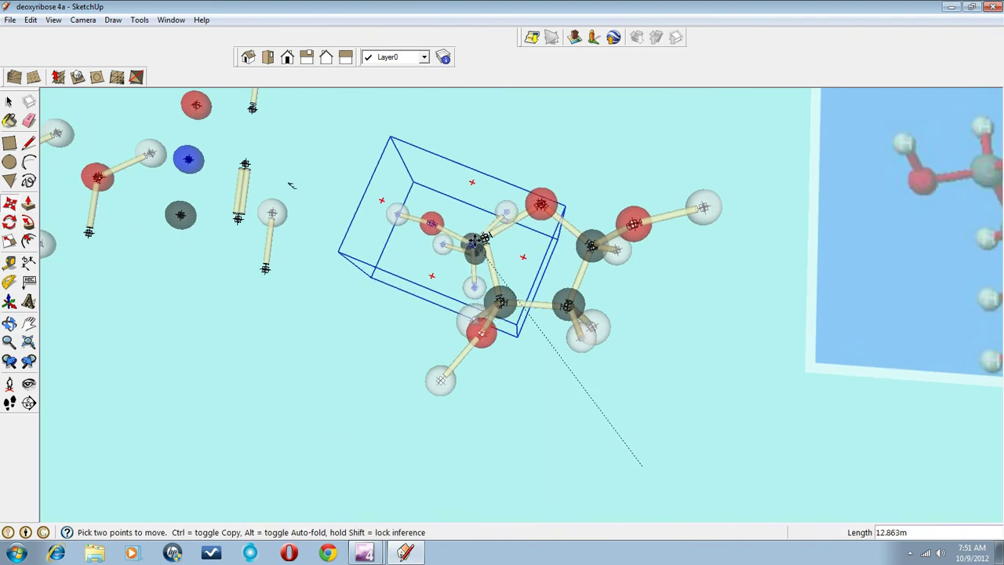
pyautogui.click(470, 229)
pyautogui.moveTo(471, 228); pyautogui.dragTo(537, 294, button='middle')
pyautogui.click(459, 279)
pyautogui.scroll(3, 463, 259)
pyautogui.click(473, 260)
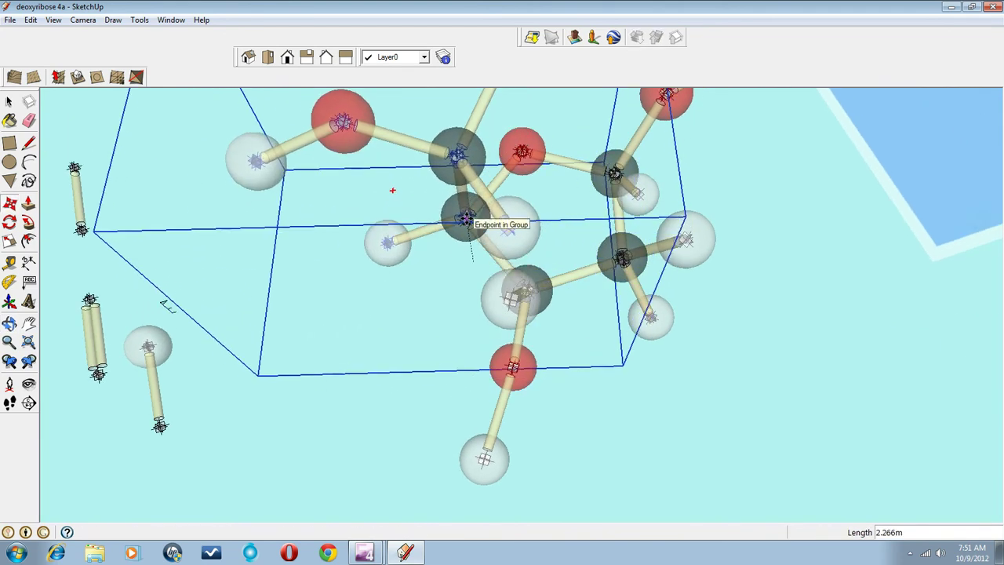
# Tilt the fragment group about 30 degrees counterclockwise, as seen from the side, so its upper carbon leans away from the ring.
pyautogui.moveTo(466, 220); pyautogui.dragTo(440, 181, button='middle')
pyautogui.click(28, 322)
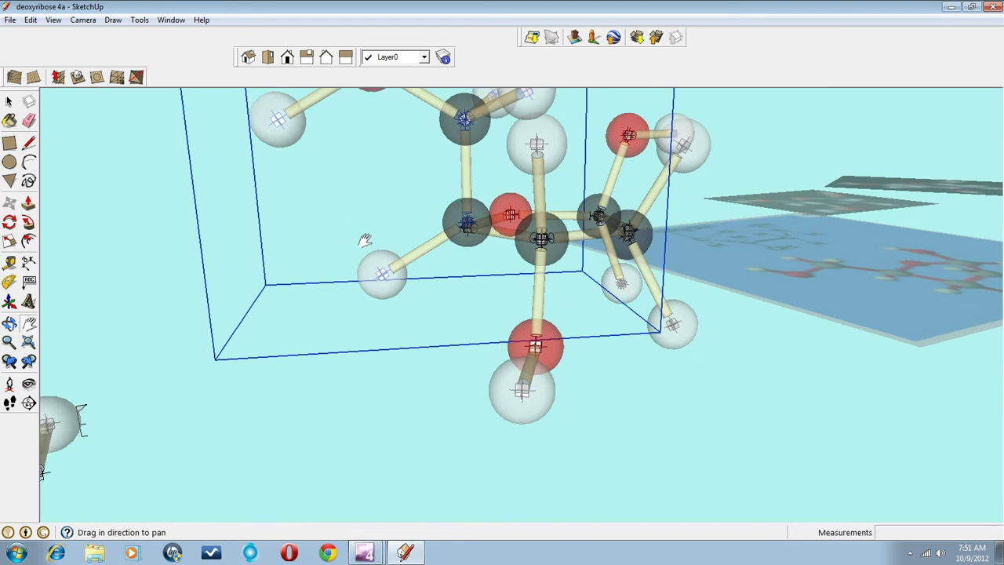
pyautogui.moveTo(364, 240); pyautogui.dragTo(388, 366)
pyautogui.moveTo(460, 388); pyautogui.dragTo(433, 361, button='middle')
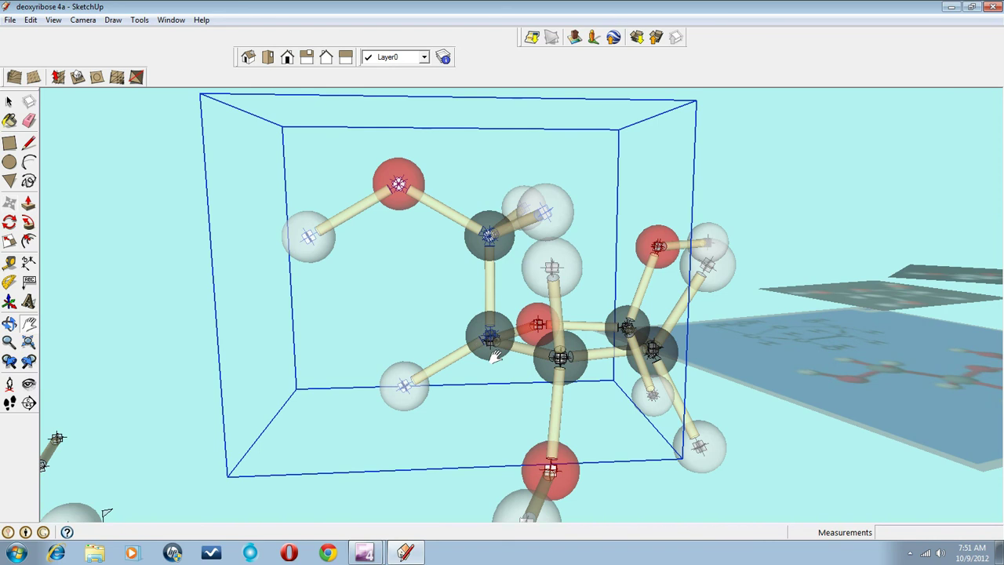
pyautogui.moveTo(496, 357); pyautogui.dragTo(507, 332, button='middle')
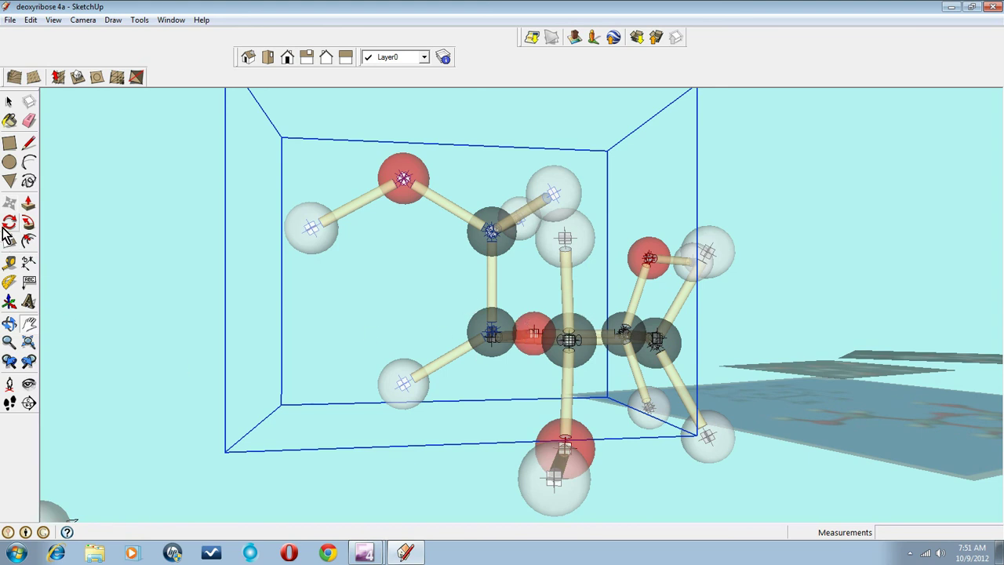
pyautogui.click(9, 204)
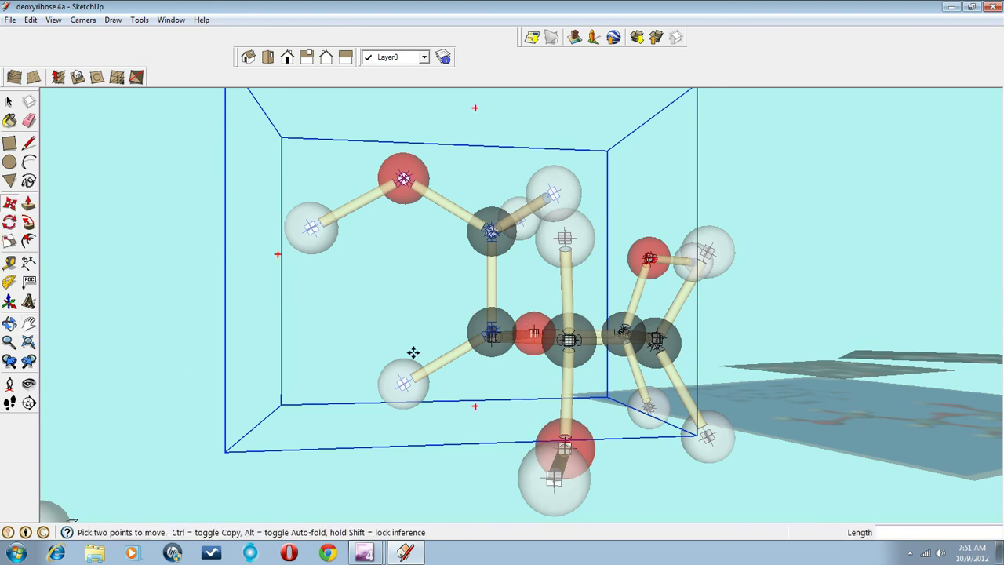
pyautogui.click(477, 408)
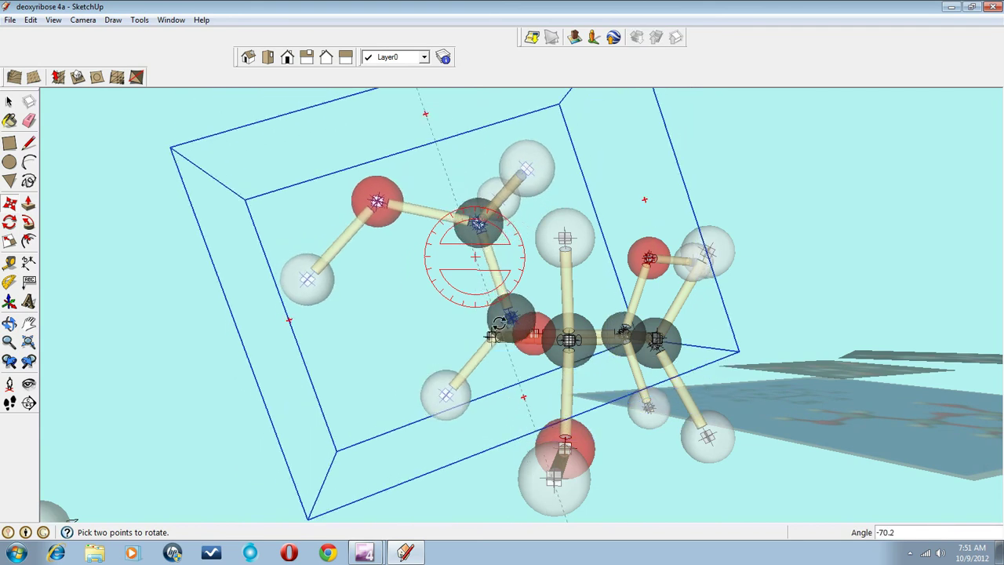
pyautogui.click(500, 297)
# Bring the center of the tilted group's lower carbon back to the ring's open corner.
pyautogui.moveTo(501, 297); pyautogui.dragTo(507, 359, button='middle')
pyautogui.press('m')
pyautogui.scroll(2, 518, 302)
pyautogui.scroll(2, 518, 303)
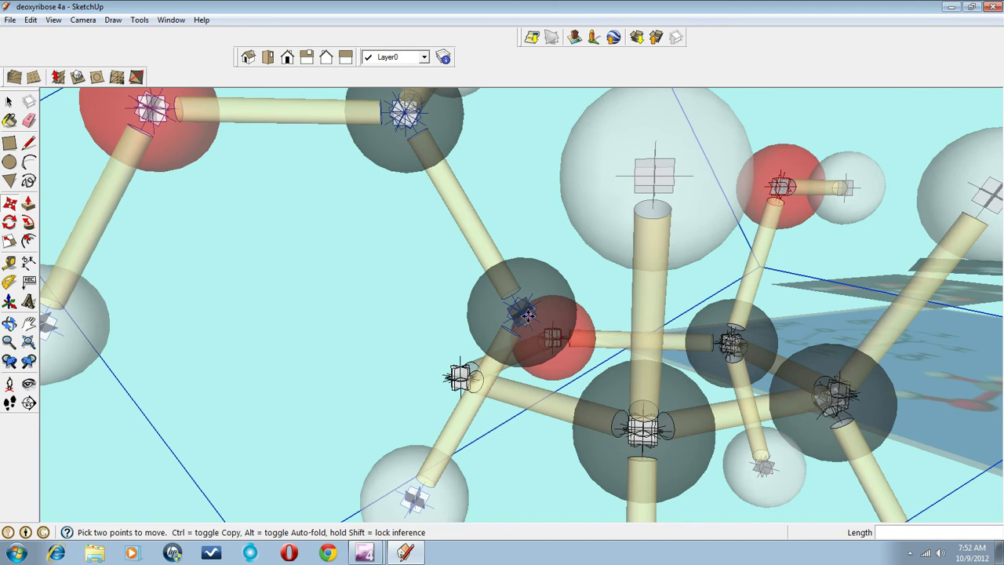
pyautogui.moveTo(524, 314); pyautogui.dragTo(463, 382)
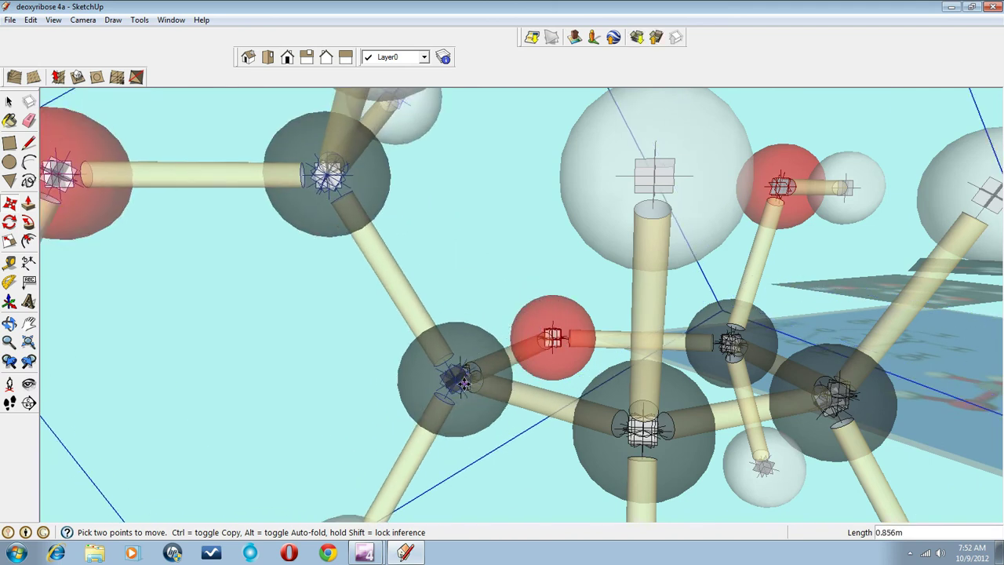
# Fine-align the fragment group by snapping the center point of its carbon onto the center of the ring's corner joint.
pyautogui.scroll(8, 465, 383)
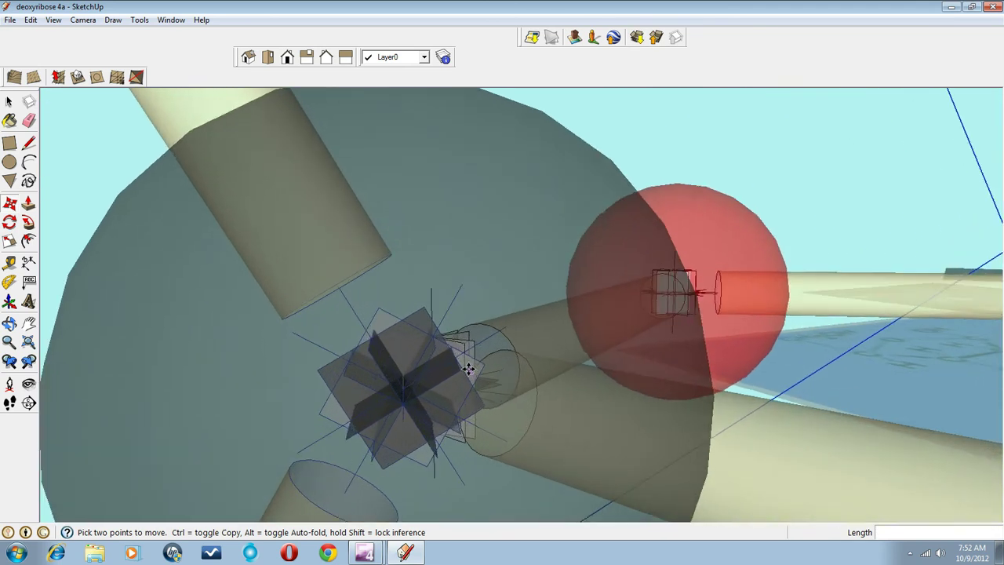
pyautogui.moveTo(469, 369); pyautogui.dragTo(440, 444, button='middle')
pyautogui.scroll(3, 465, 352)
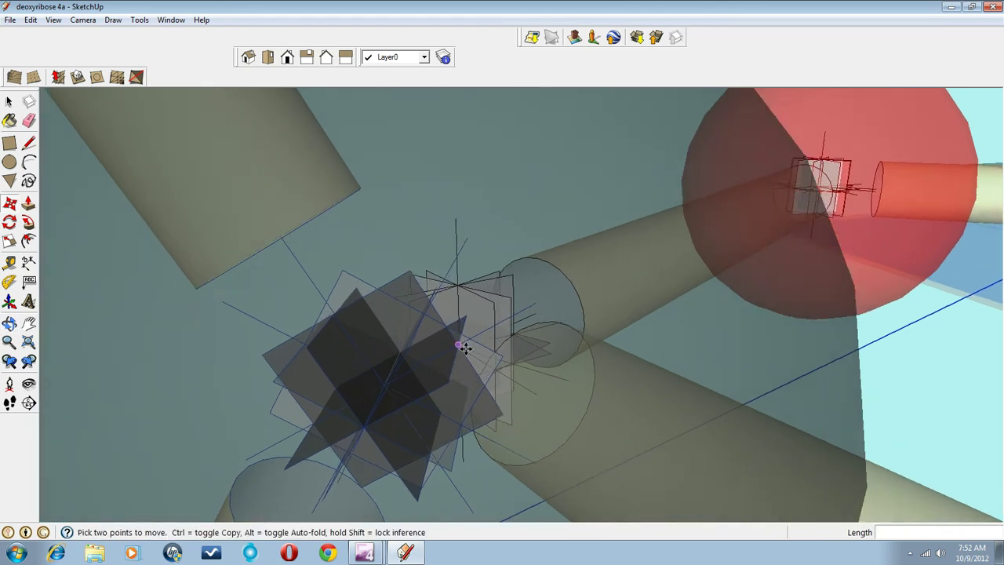
pyautogui.moveTo(465, 348); pyautogui.dragTo(312, 371, button='middle')
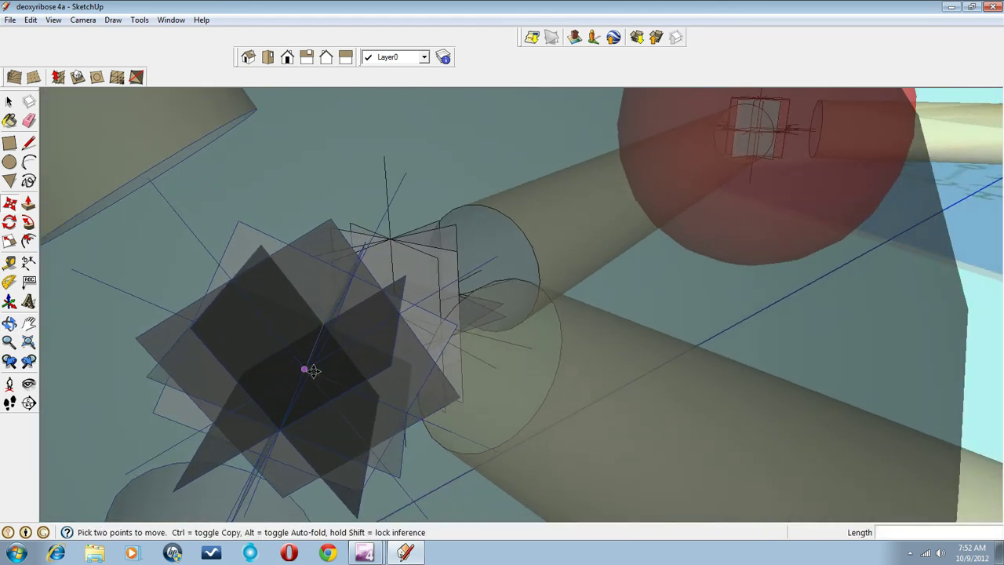
pyautogui.click(308, 371)
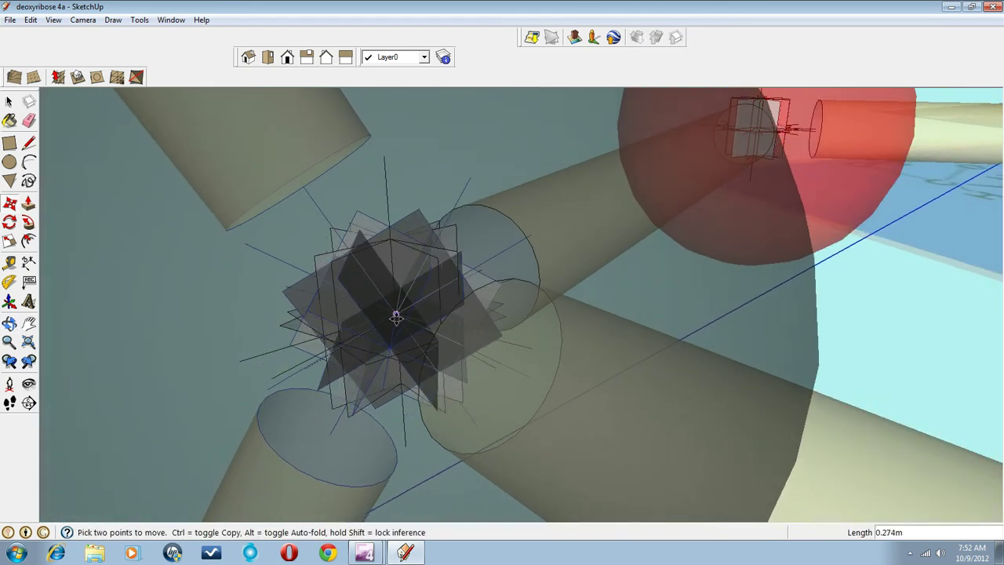
# Deselect the joined fragment group and turn off the X-ray face style to show the model in solid colors.
pyautogui.moveTo(396, 318); pyautogui.dragTo(470, 337, button='middle')
pyautogui.scroll(-6, 507, 348)
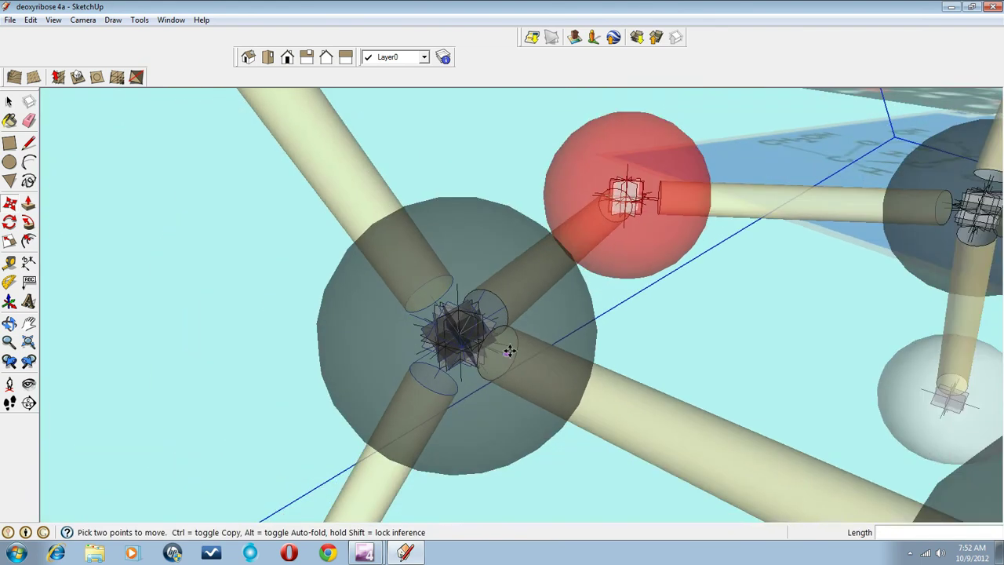
pyautogui.scroll(-8, 510, 353)
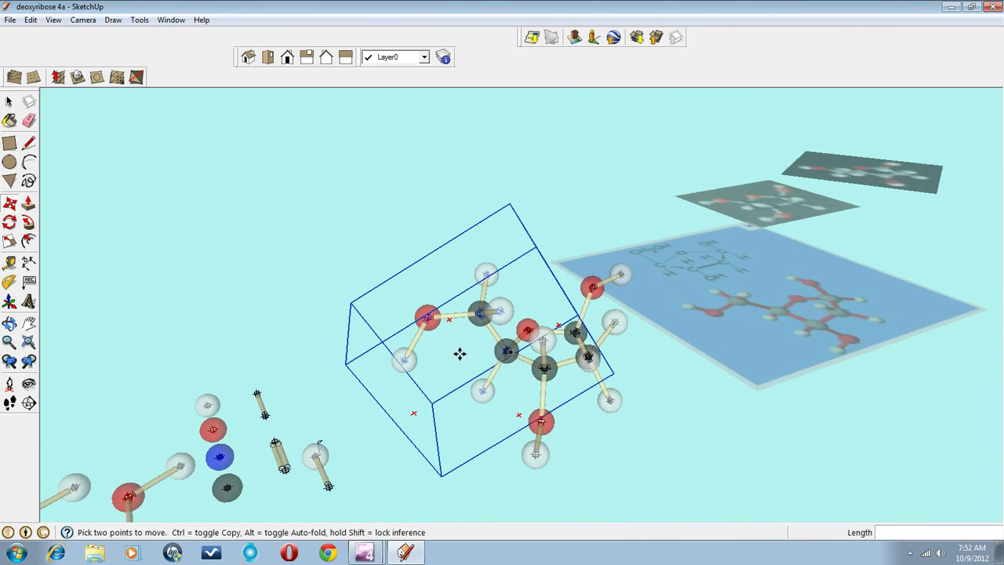
pyautogui.click(10, 102)
pyautogui.click(380, 462)
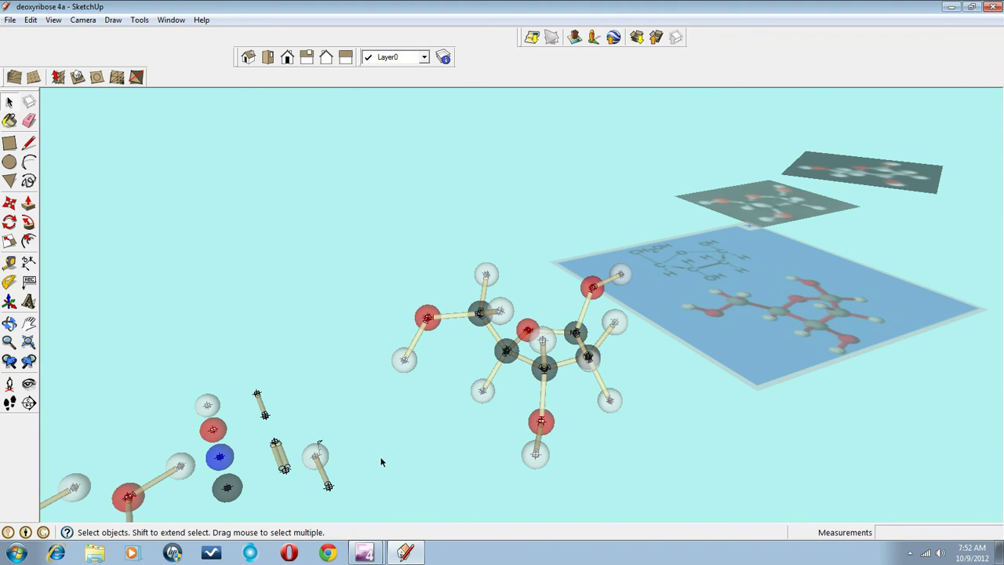
pyautogui.click(54, 20)
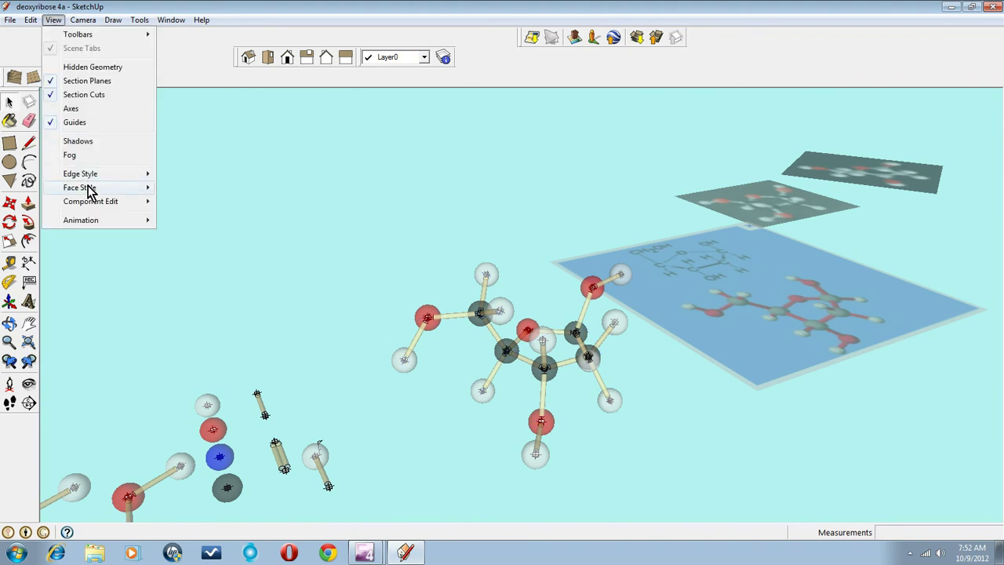
pyautogui.moveTo(138, 192)
pyautogui.click(188, 188)
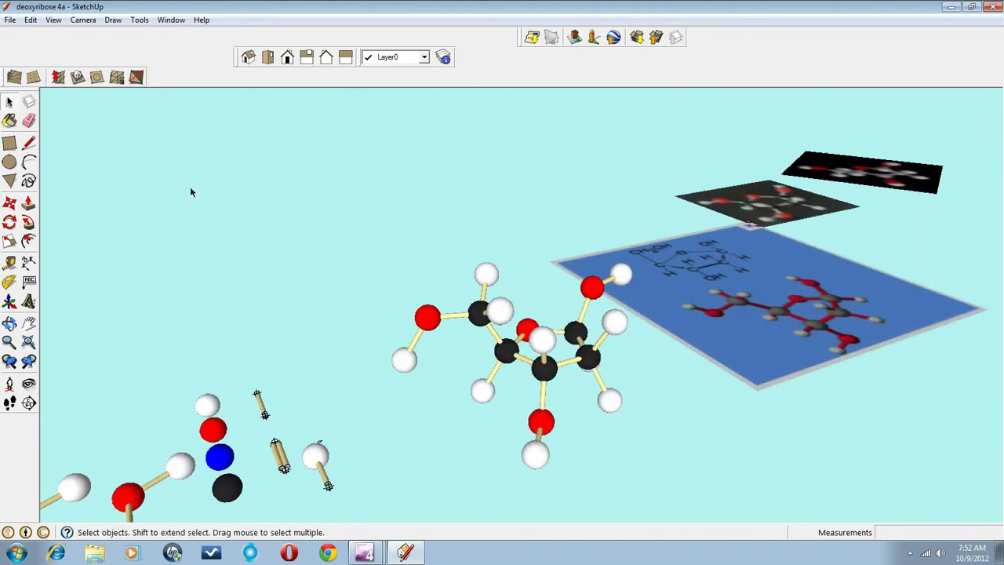
# Examine the assembled deoxyribose model from several angles and compare its atoms and bonds with the reference picture.
pyautogui.click(28, 322)
pyautogui.moveTo(516, 437); pyautogui.dragTo(403, 392)
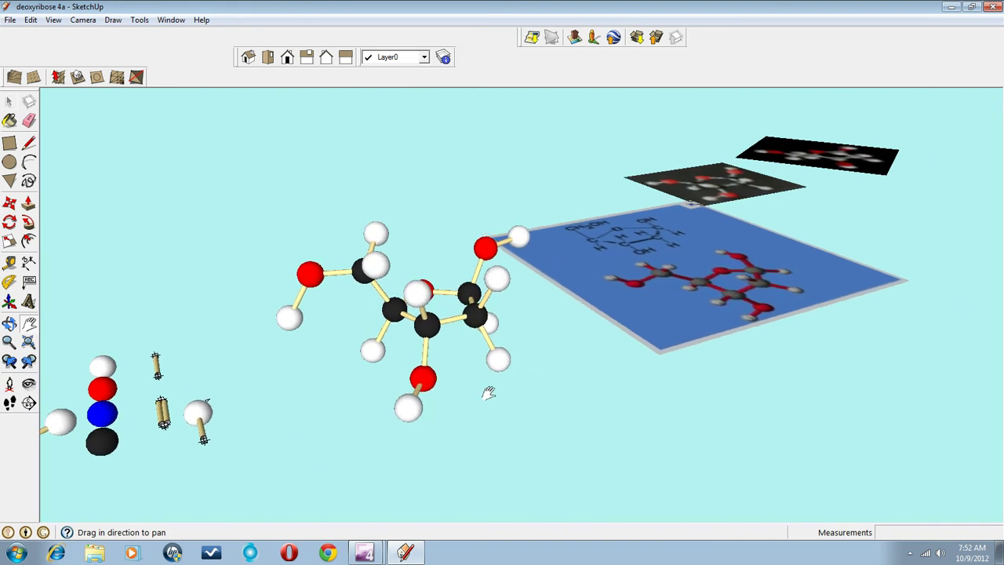
pyautogui.moveTo(488, 393); pyautogui.dragTo(410, 475, button='middle')
pyautogui.scroll(3, 407, 366)
pyautogui.moveTo(430, 355); pyautogui.dragTo(525, 182, button='middle')
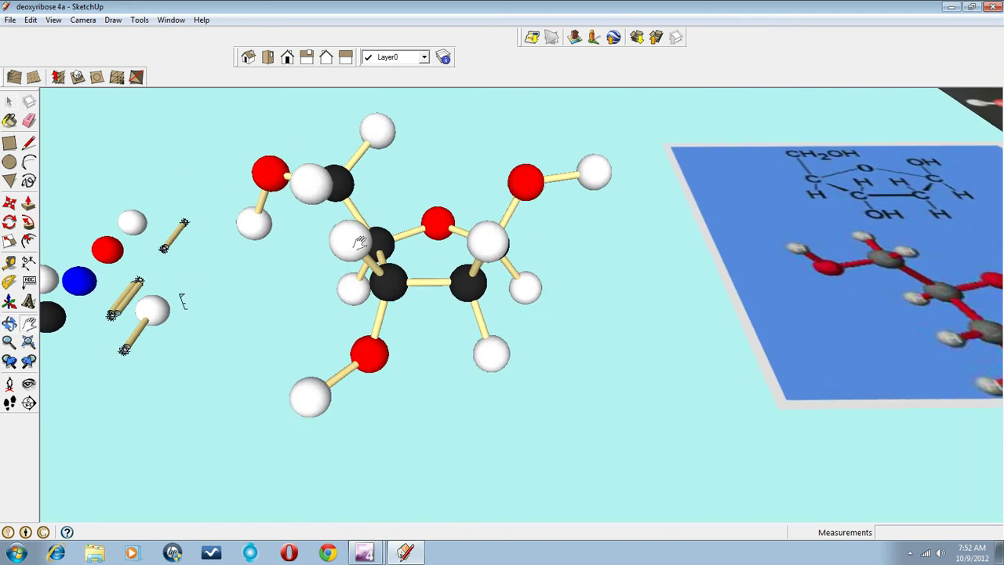
pyautogui.keyDown('shift'); pyautogui.moveTo(458, 205); pyautogui.dragTo(408, 336, button='middle'); pyautogui.keyUp('shift')
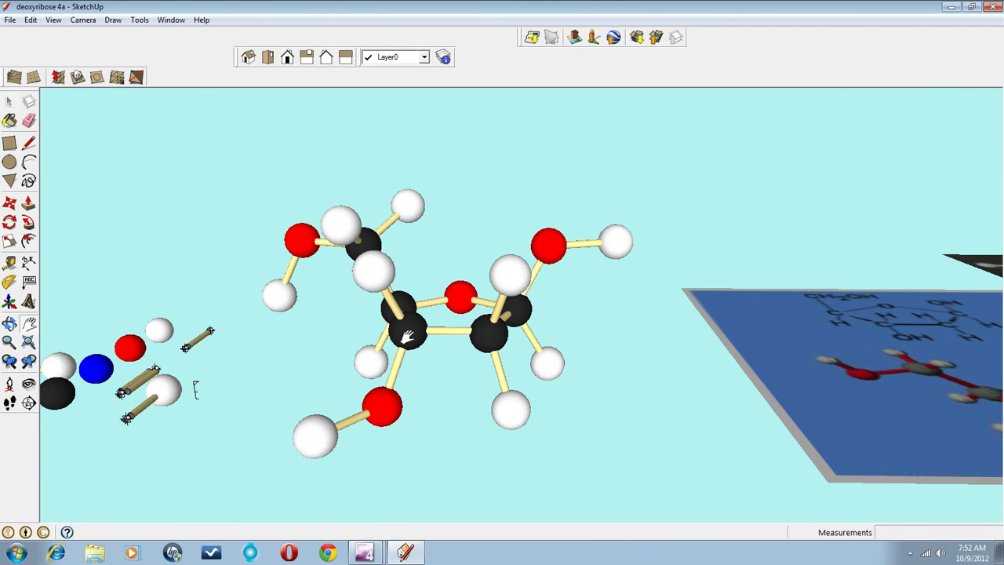
pyautogui.moveTo(488, 332); pyautogui.dragTo(482, 411, button='middle')
pyautogui.scroll(-3, 487, 404)
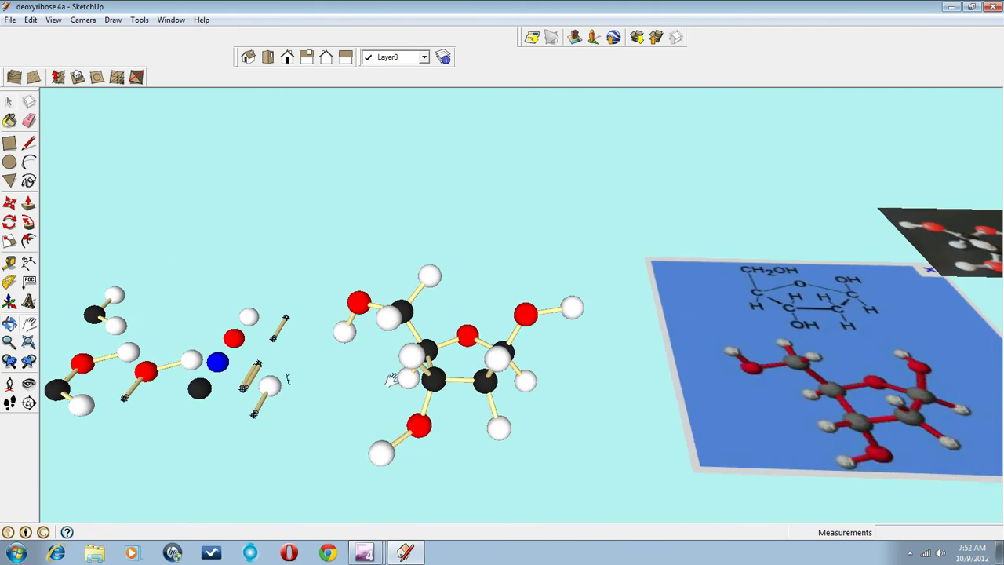
pyautogui.scroll(1, 393, 380)
pyautogui.moveTo(392, 380); pyautogui.dragTo(485, 319, button='middle')
pyautogui.scroll(4, 375, 368)
pyautogui.scroll(-1, 479, 315)
pyautogui.scroll(-3, 485, 319)
pyautogui.moveTo(578, 344); pyautogui.dragTo(465, 405, button='middle')
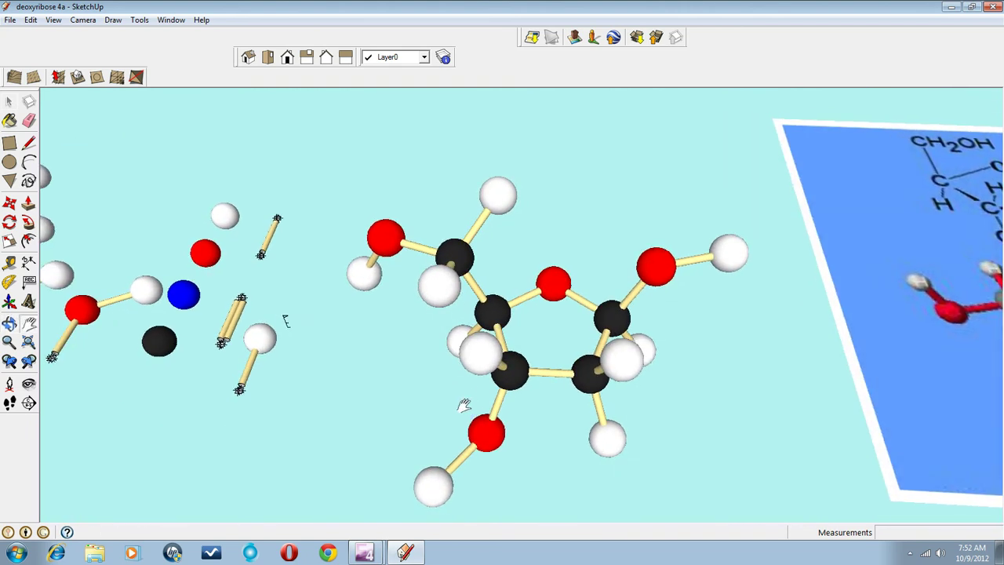